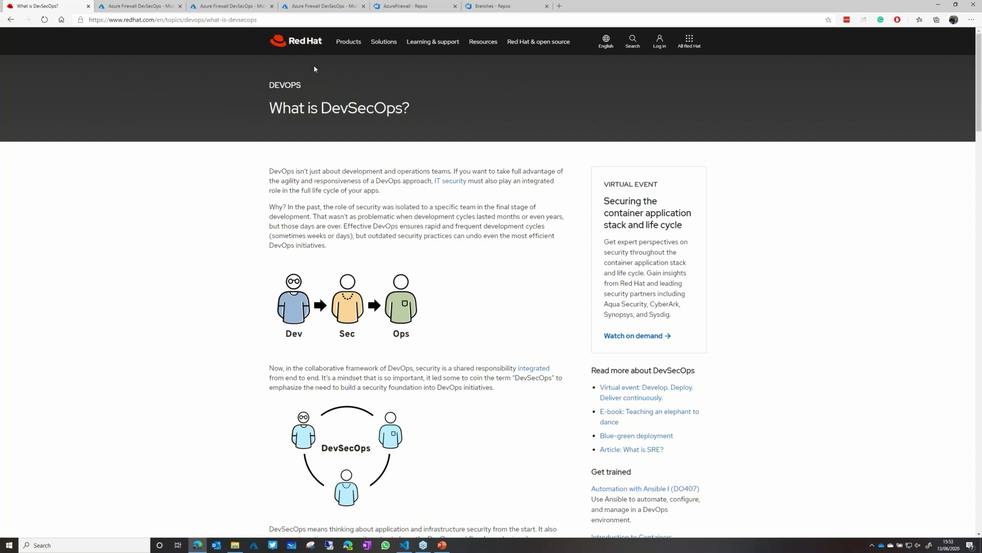
# Step: Skim the Red Hat article on DevSecOps and close its page
pyautogui.scroll(-20, 323, 260)
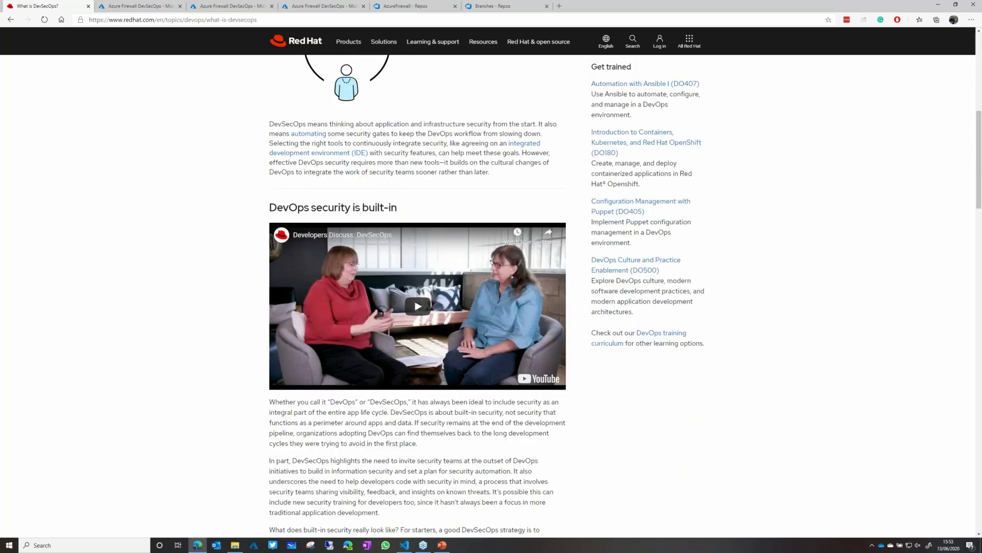
pyautogui.scroll(10, 324, 259)
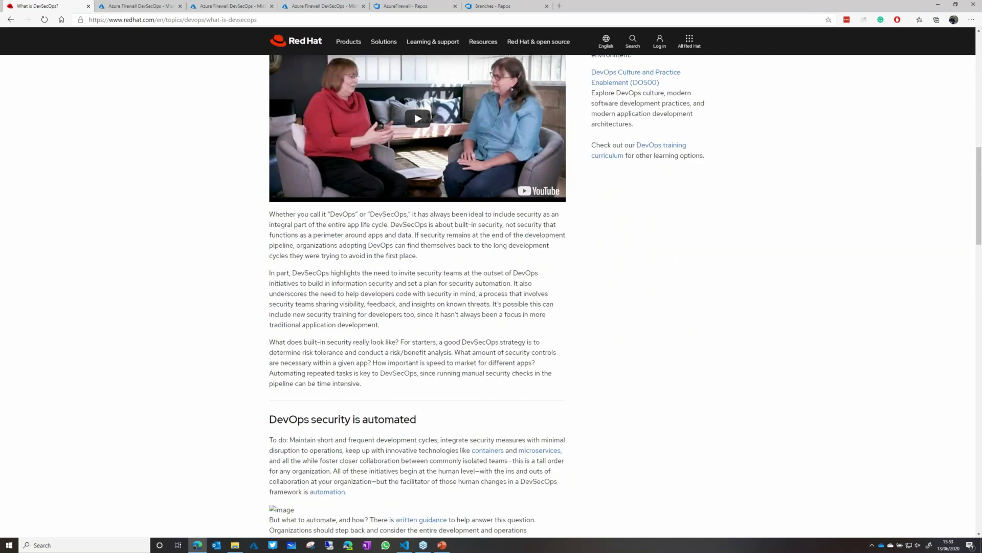
pyautogui.scroll(10, 109, 191)
pyautogui.hotkey('ctrl', 'w')
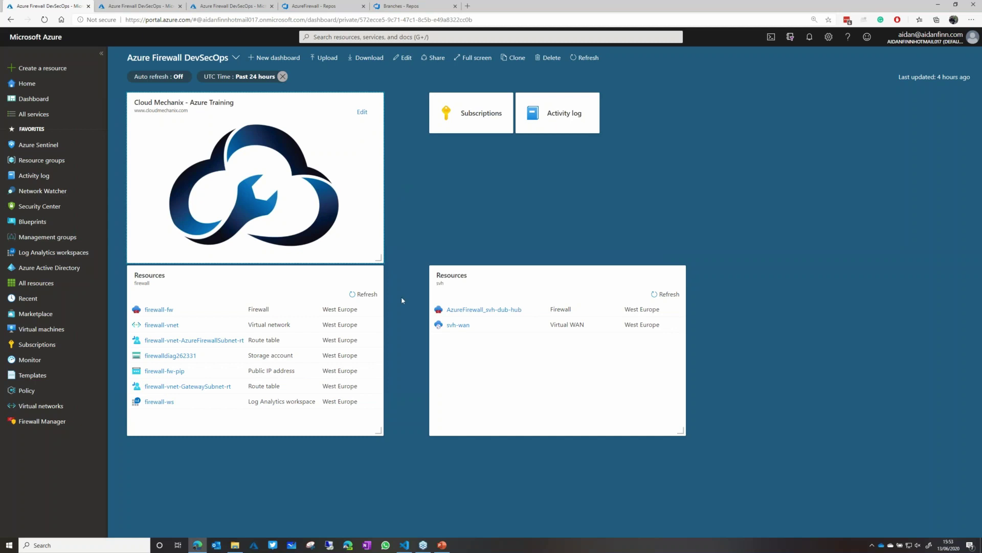
# Step: View the subnets of firewall-vnet in the firewall resource group and return to the group's overview
pyautogui.click(217, 294)
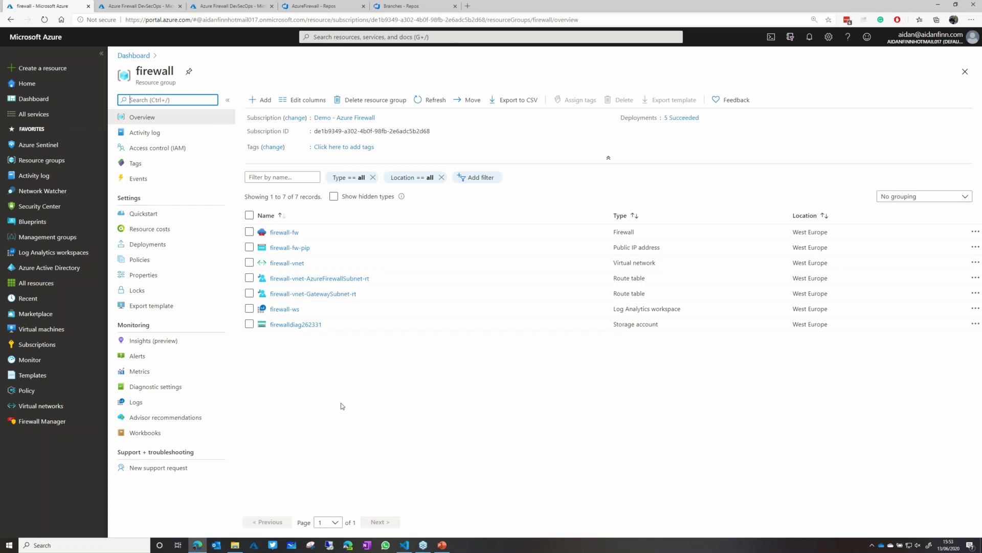
pyautogui.click(283, 264)
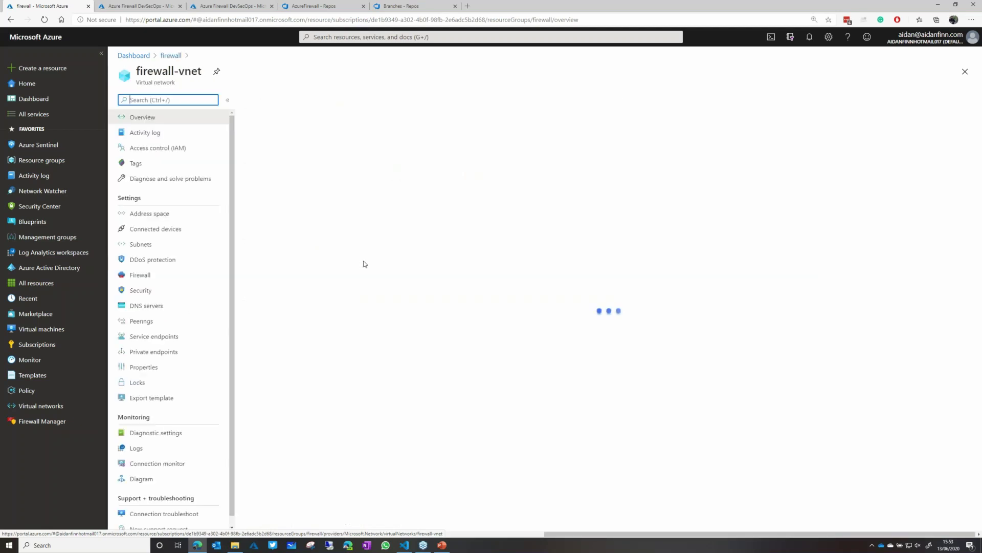
pyautogui.click(143, 249)
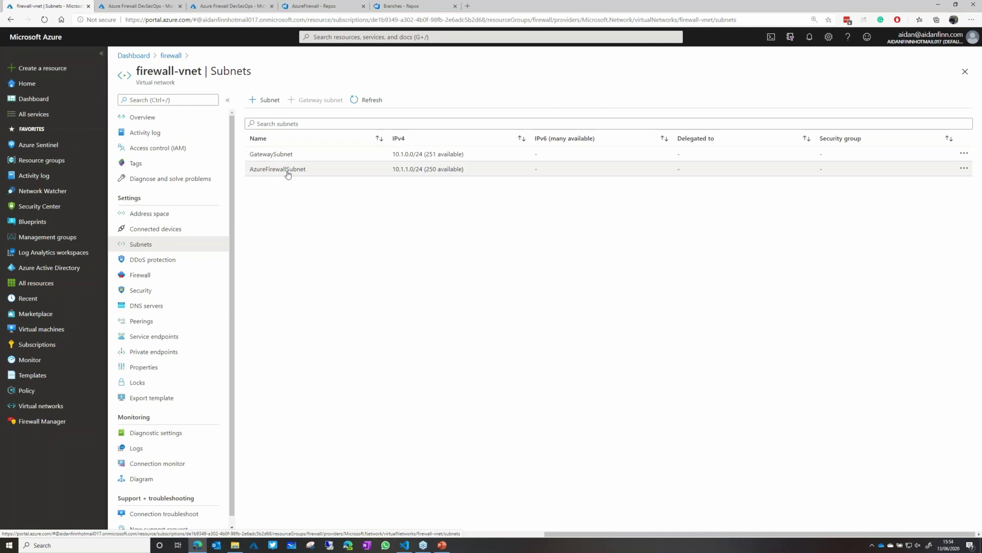
pyautogui.click(177, 56)
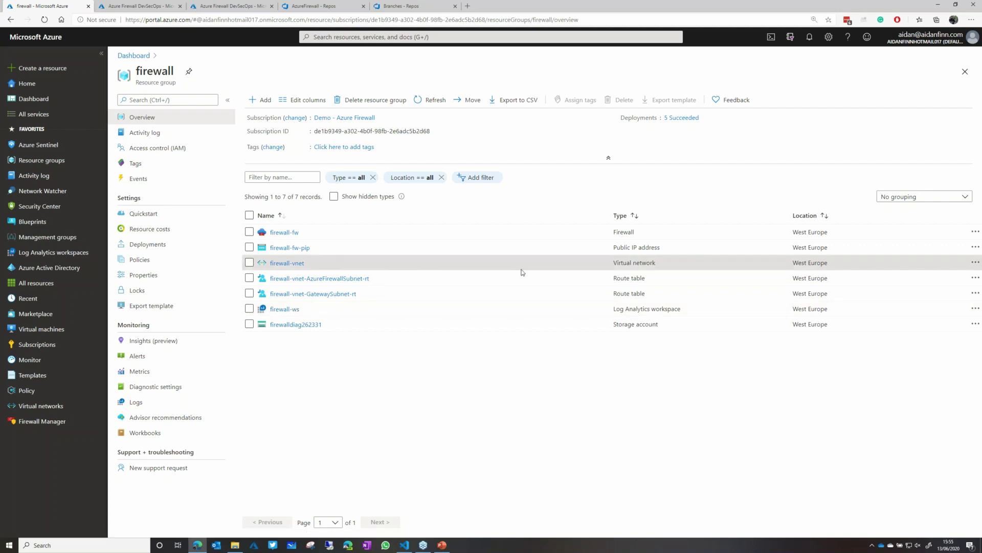
# Step: Open firewall-fw's threat intelligence settings, try the Alert only mode, and go to the firewall's rules, discarding the unsaved edit
pyautogui.click(285, 232)
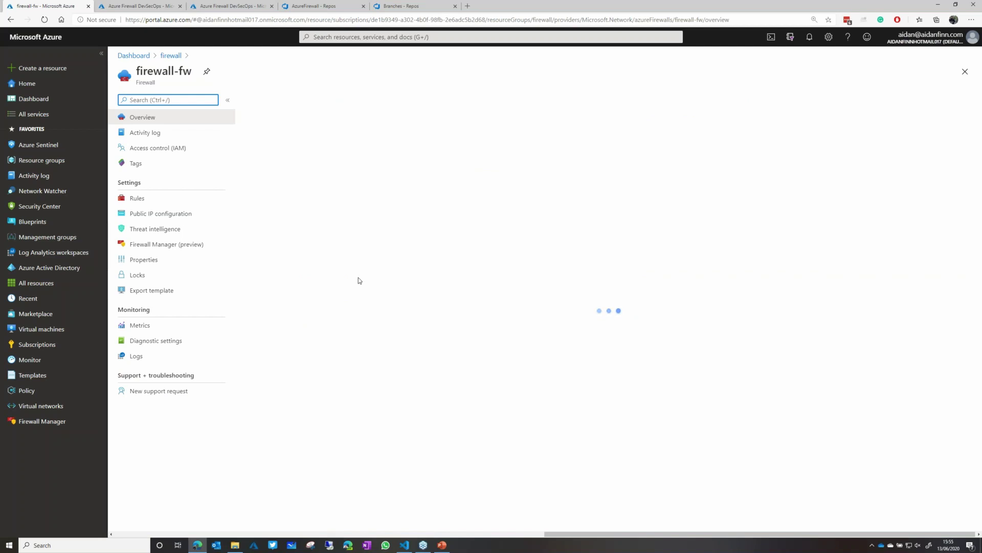
pyautogui.click(149, 229)
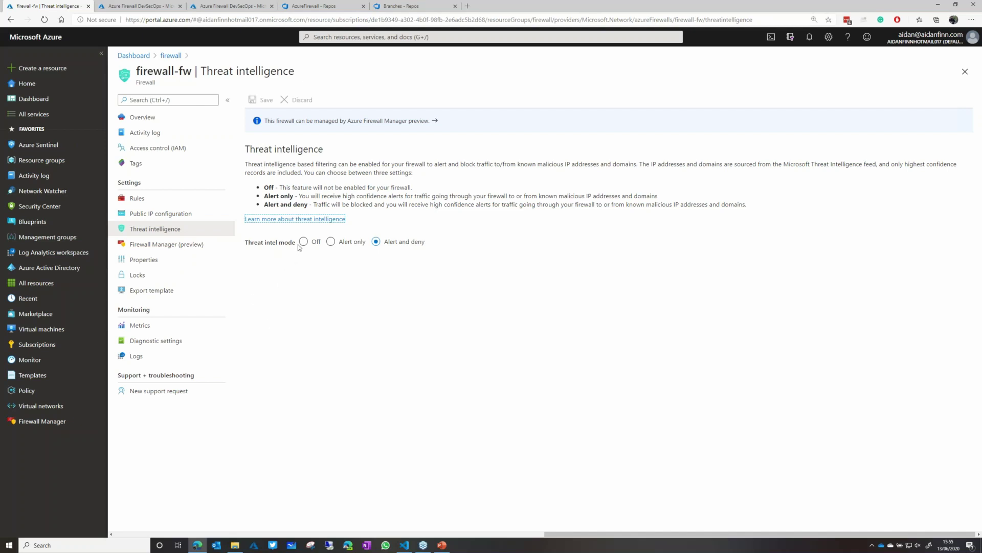
pyautogui.click(330, 241)
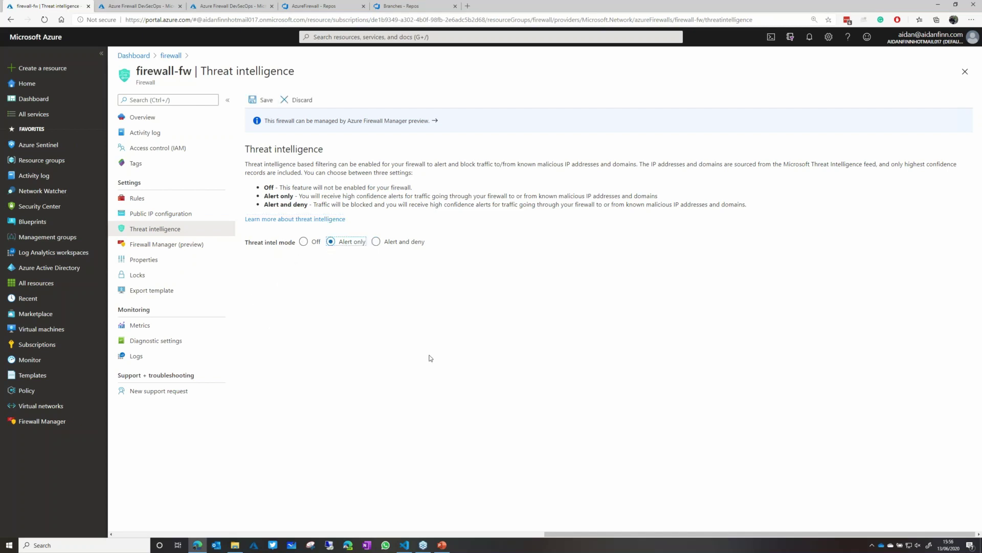
pyautogui.click(391, 242)
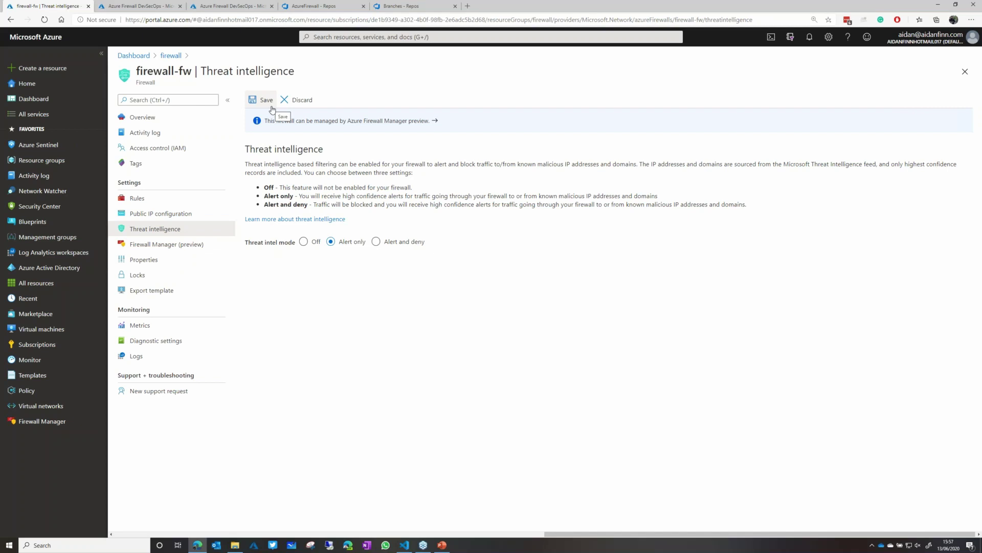
pyautogui.click(153, 200)
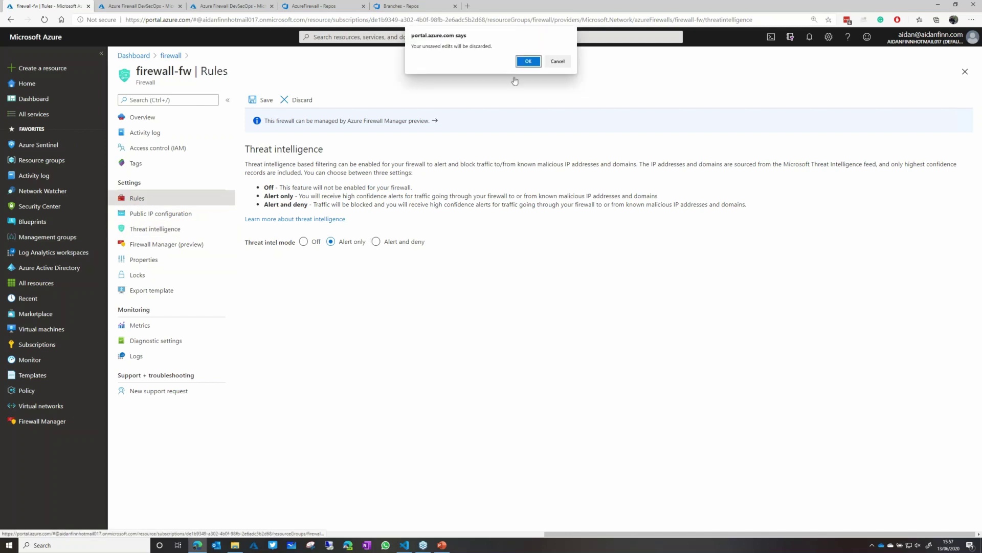
pyautogui.click(528, 61)
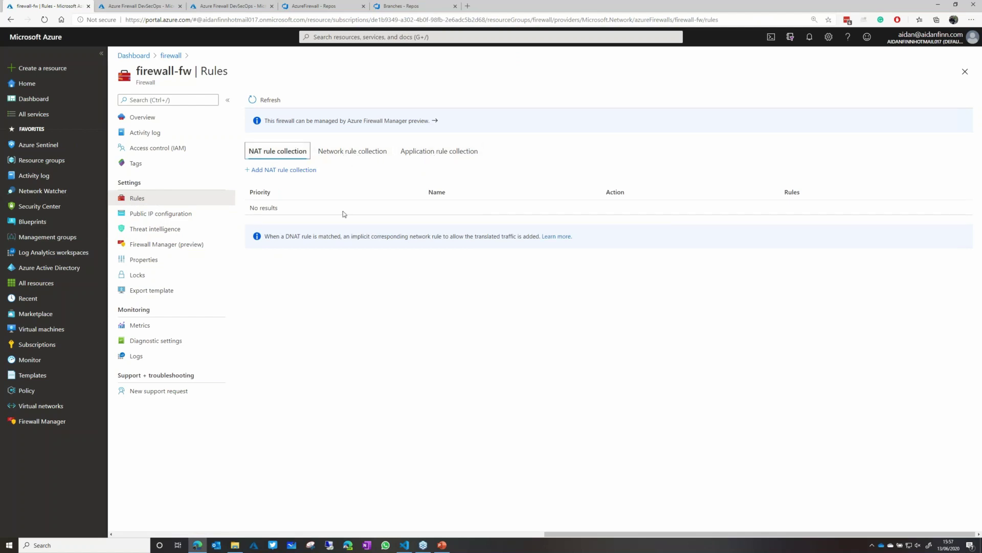
# Step: Open the allow-network-rules collection and examine the allow-ntp rule's protocol options, source type options, source, destination address and destination ports
pyautogui.click(345, 156)
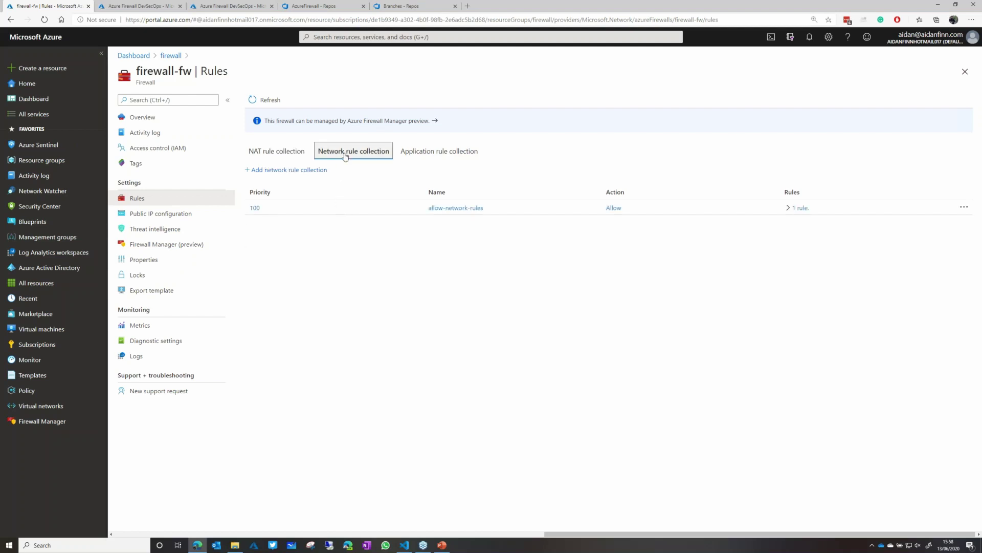
pyautogui.click(455, 208)
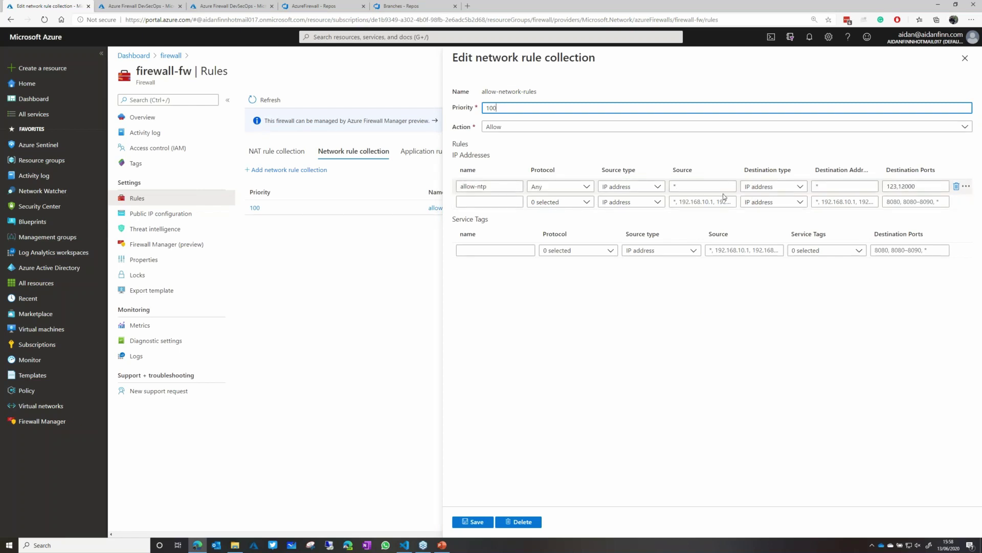
pyautogui.click(565, 187)
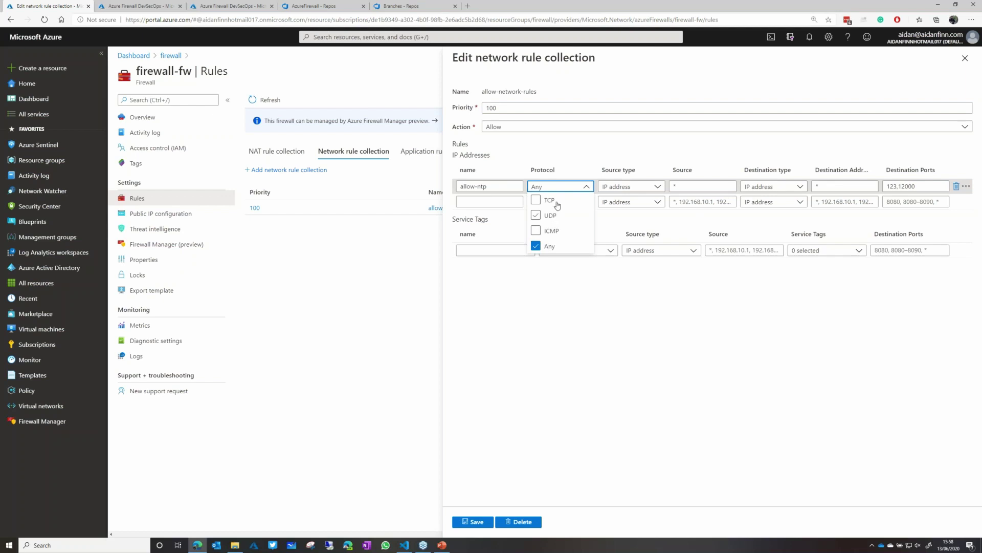
pyautogui.click(634, 189)
pyautogui.click(634, 189)
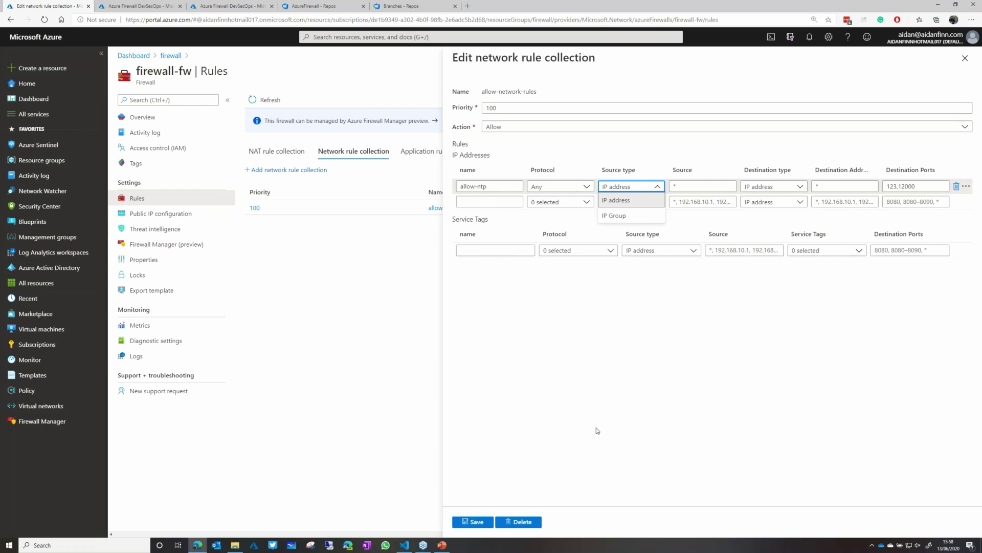
pyautogui.click(717, 262)
pyautogui.click(842, 187)
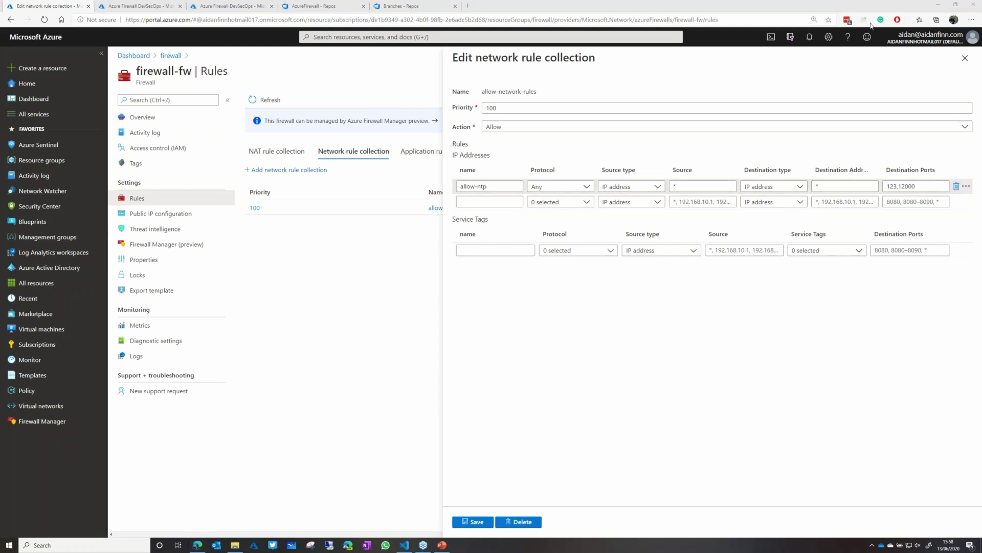
pyautogui.click(925, 185)
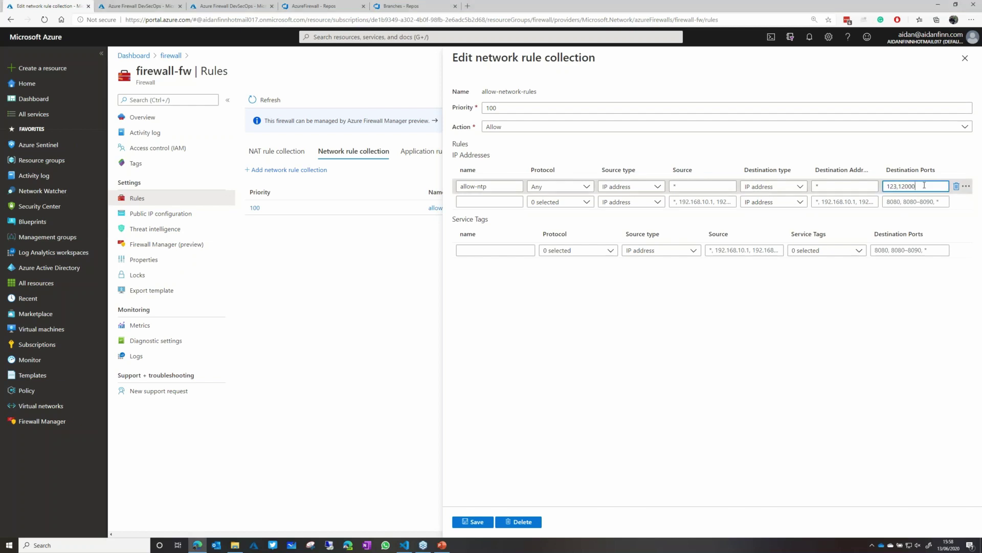
pyautogui.click(717, 185)
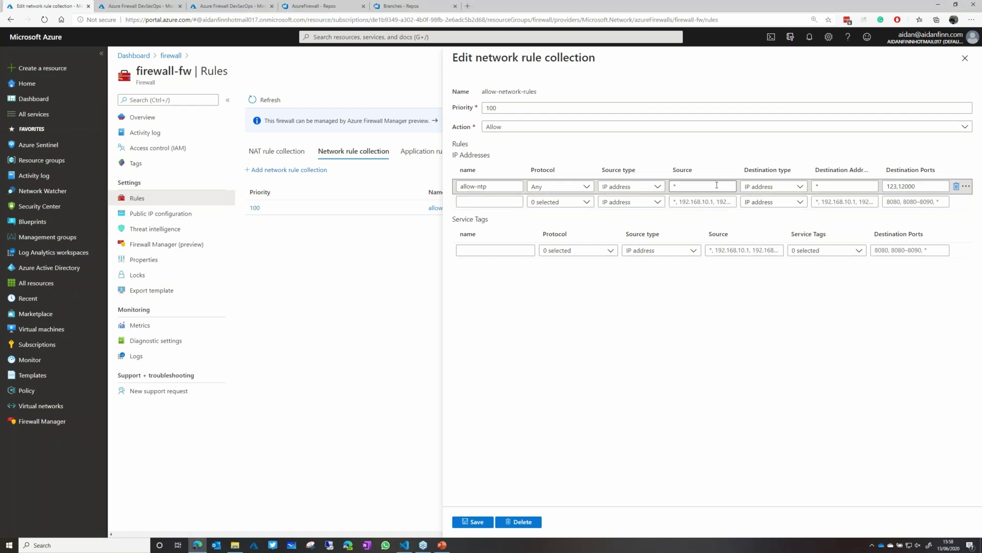
pyautogui.click(914, 185)
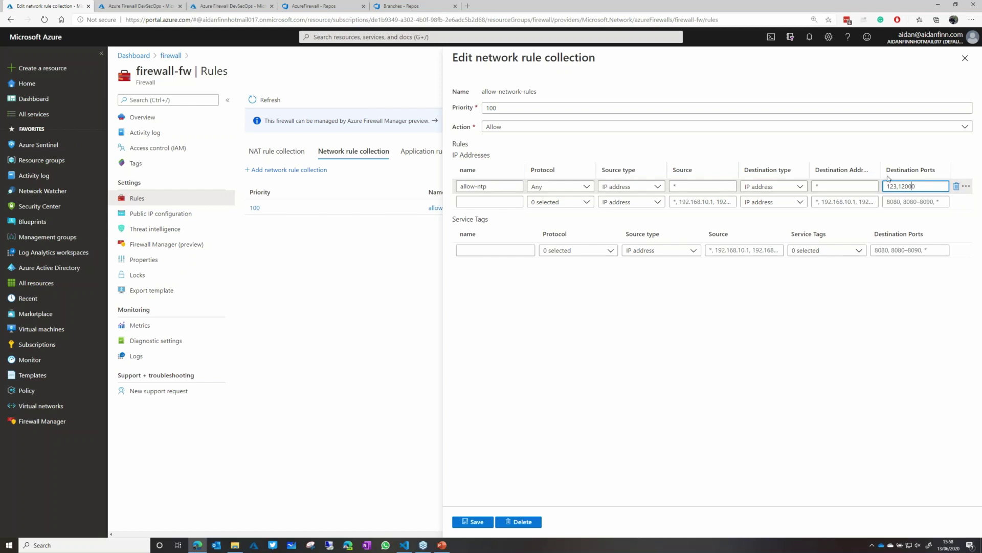
# Step: Browse the service tags available for network rules and close the rule collection without saving
pyautogui.click(848, 251)
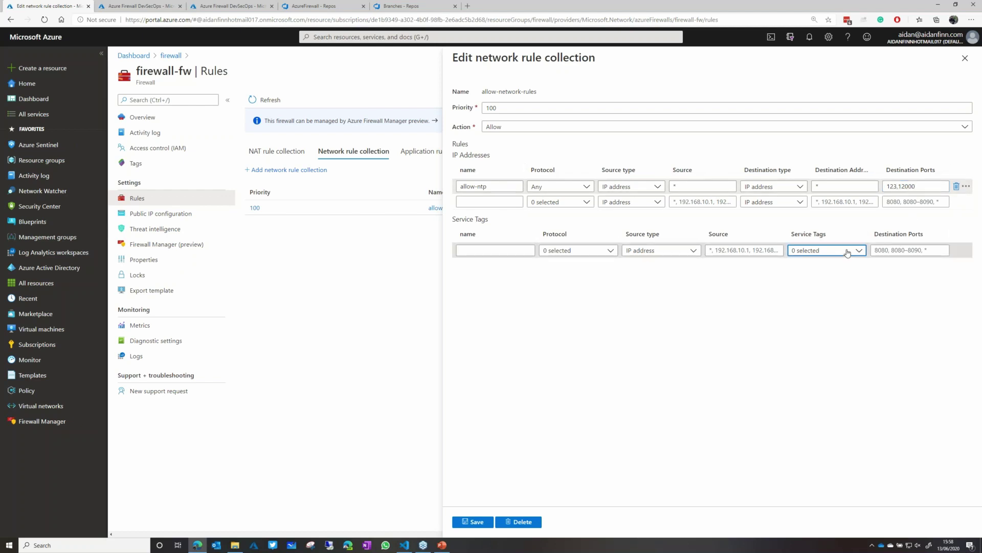
pyautogui.click(848, 251)
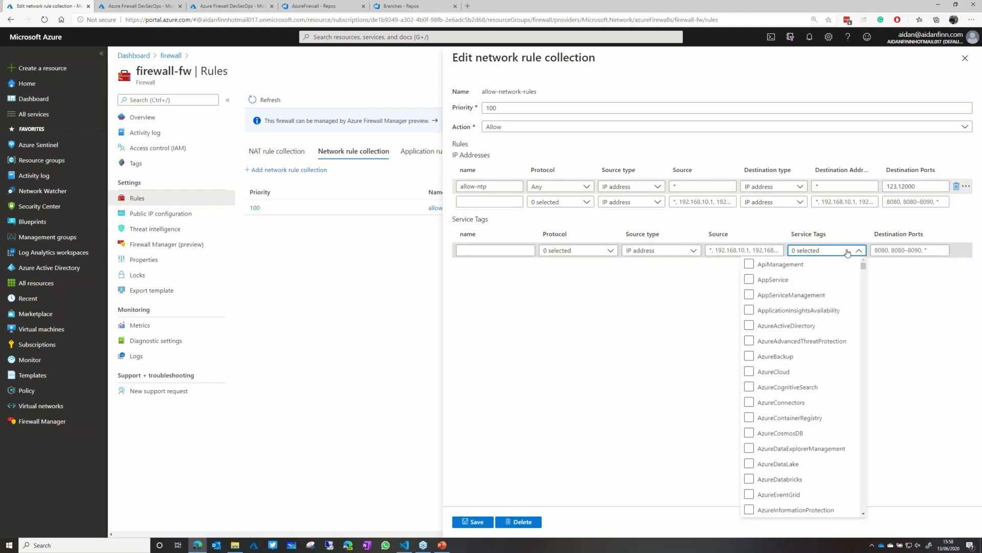
pyautogui.scroll(-6, 814, 346)
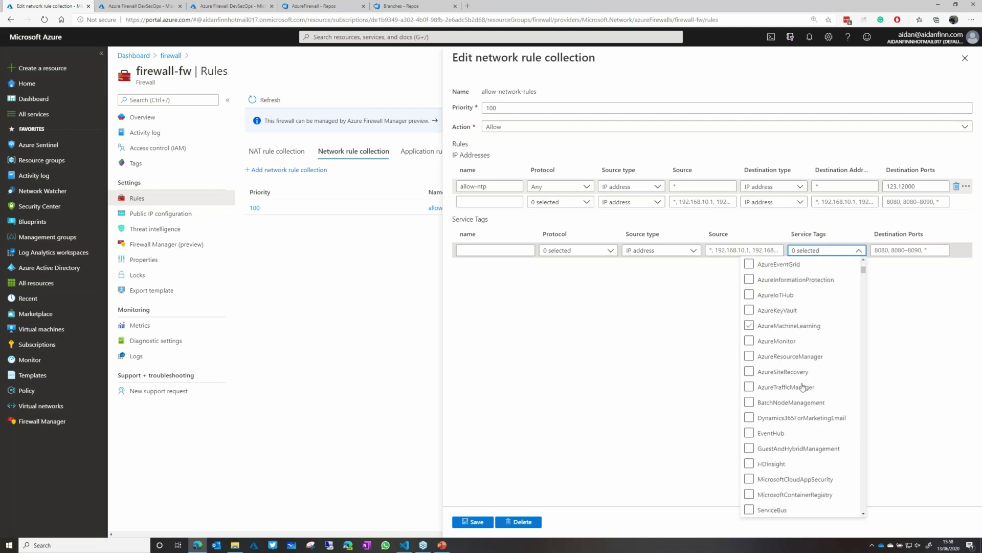
pyautogui.scroll(-1, 801, 388)
pyautogui.scroll(5, 801, 389)
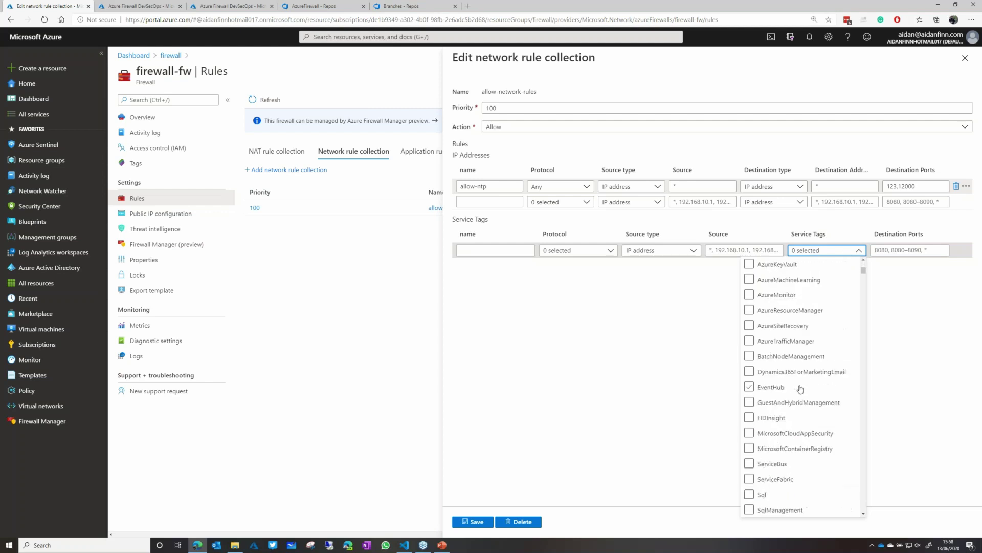
pyautogui.scroll(-1, 759, 317)
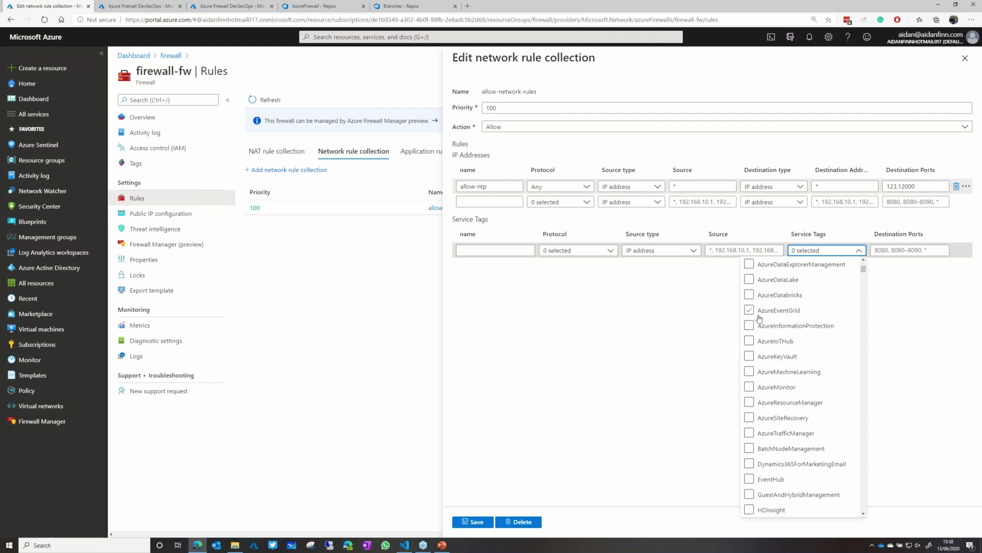
pyautogui.scroll(-8, 788, 394)
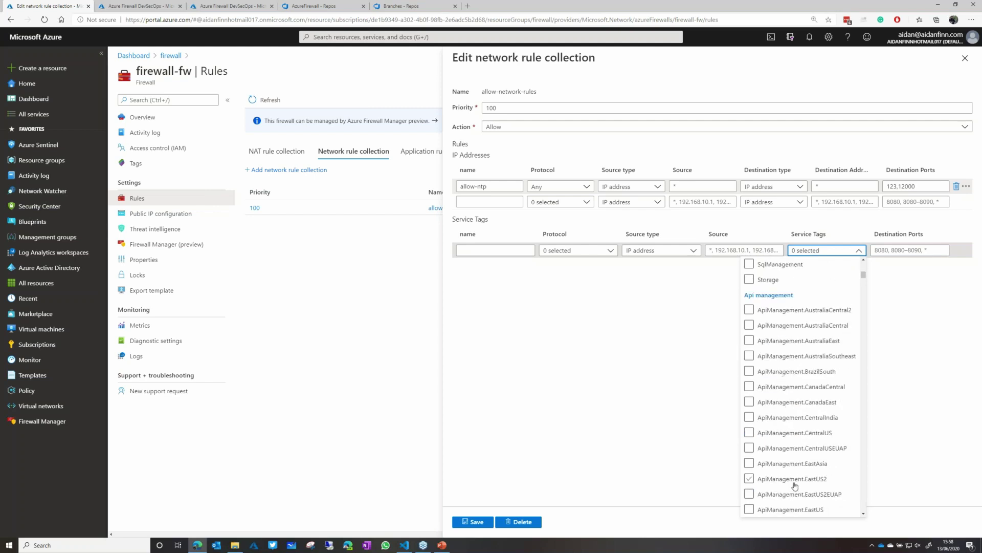
pyautogui.click(903, 370)
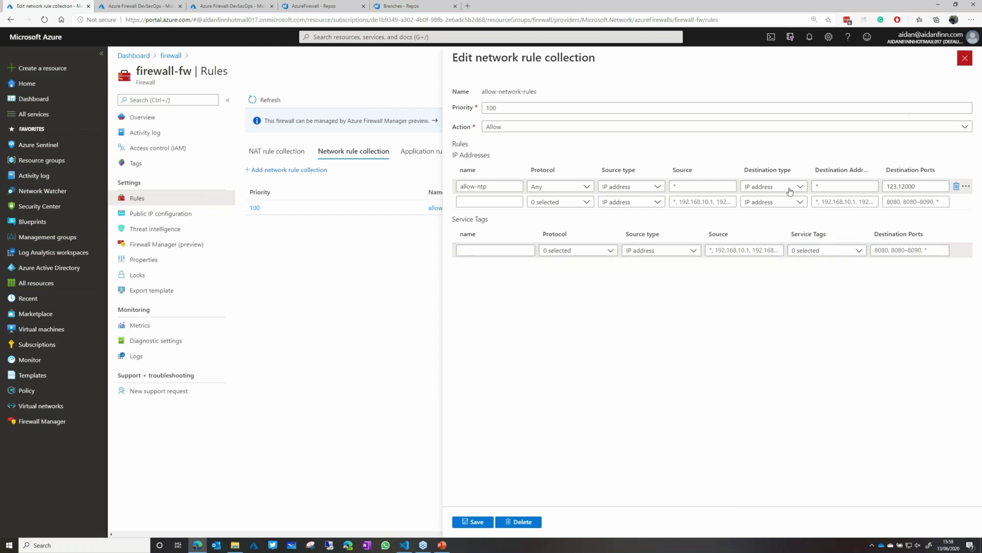
pyautogui.click(965, 58)
# Step: Check the NAT rules, examine the allow-ase application rule collection's target FQDN rules, and return to the firewall resource group
pyautogui.click(289, 152)
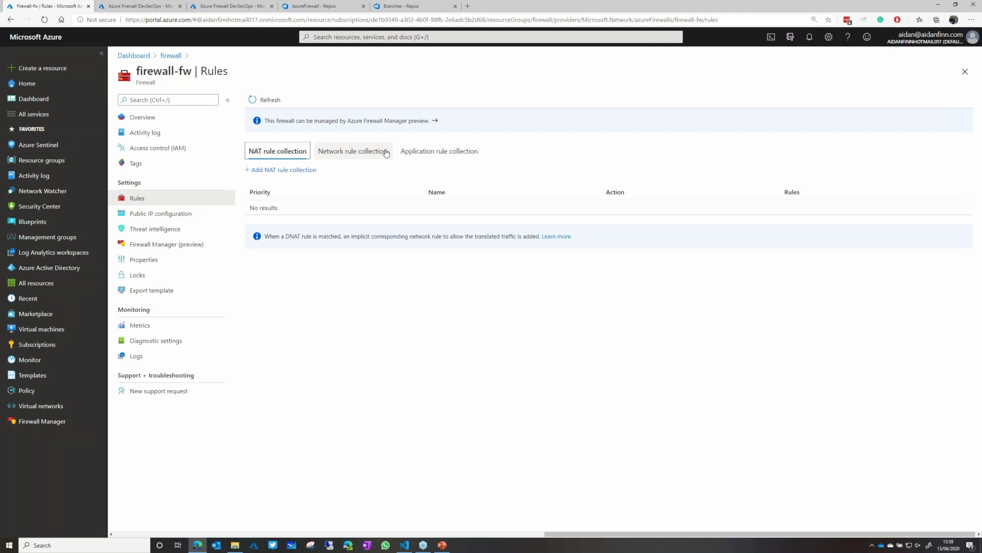
pyautogui.click(439, 151)
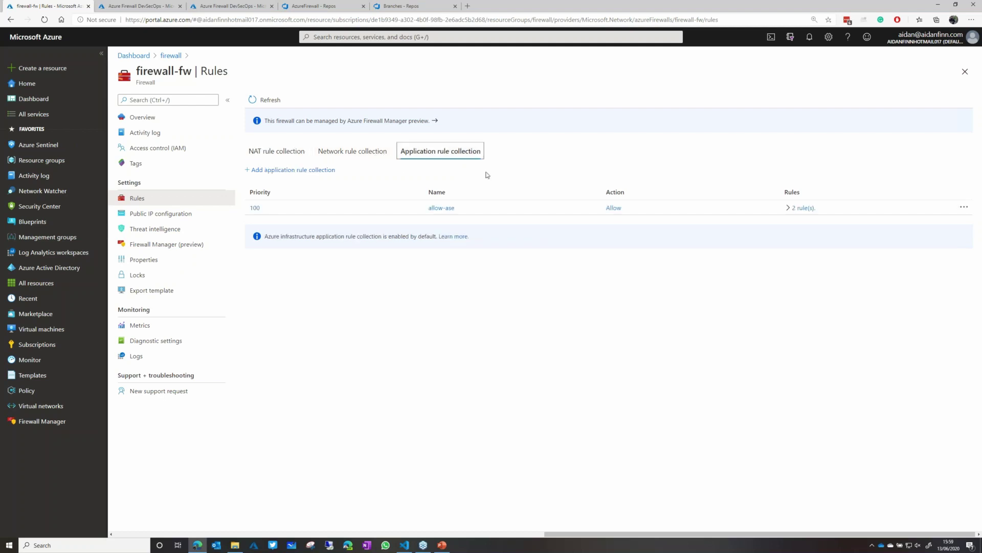
pyautogui.click(441, 208)
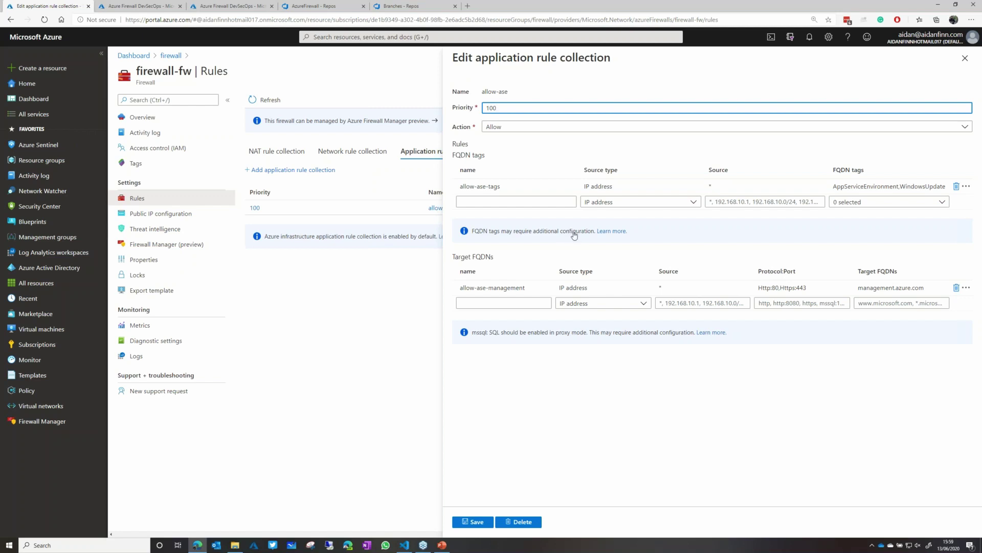
pyautogui.click(812, 286)
pyautogui.click(906, 288)
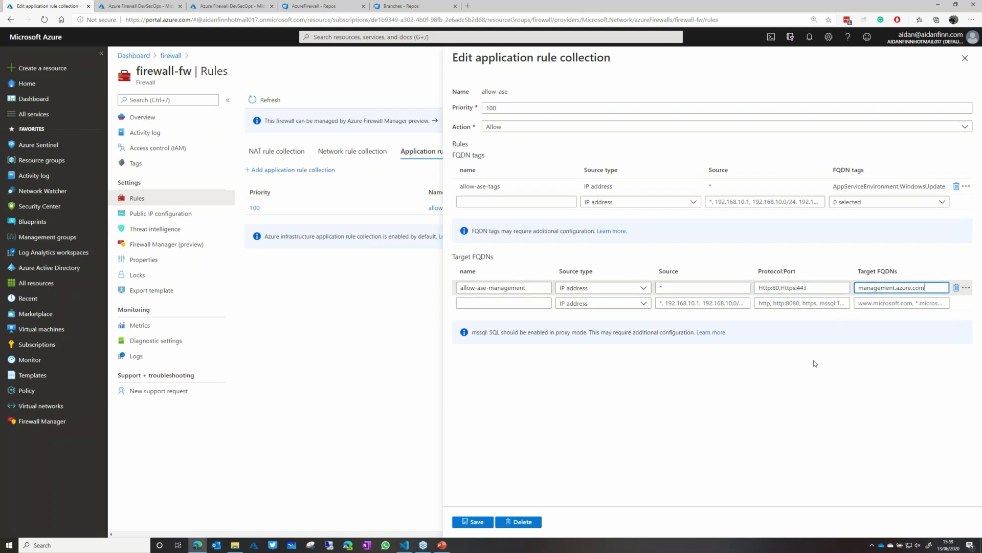
pyautogui.click(820, 304)
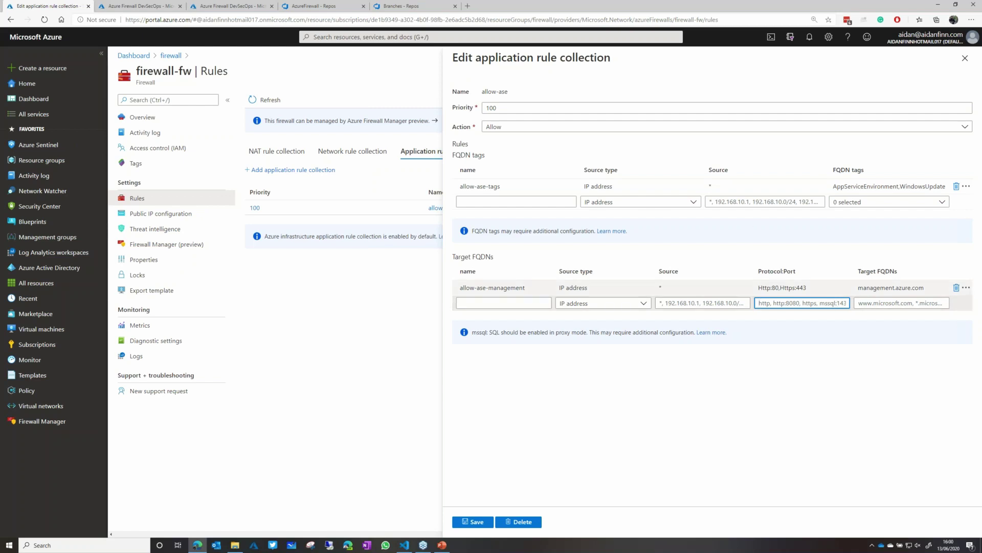
pyautogui.click(964, 60)
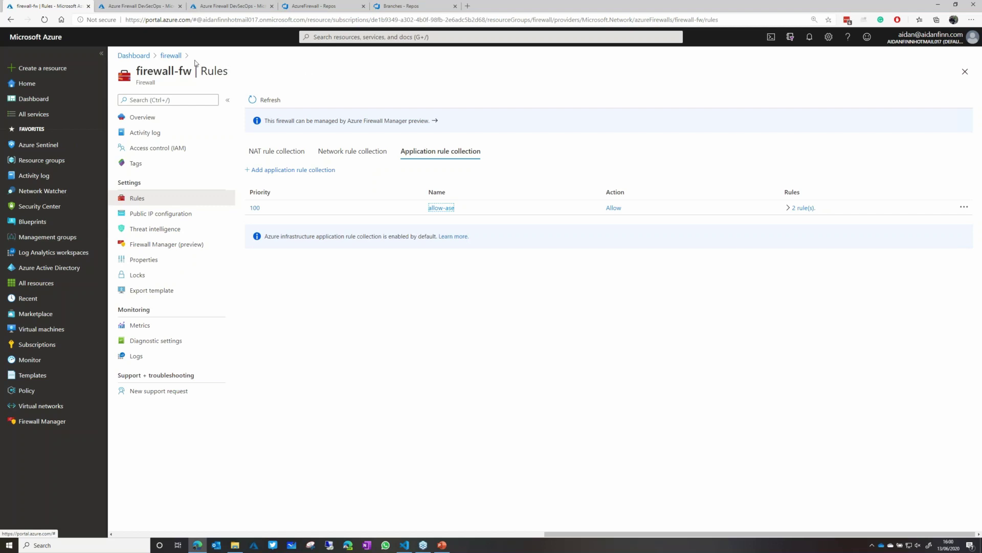
pyautogui.click(171, 56)
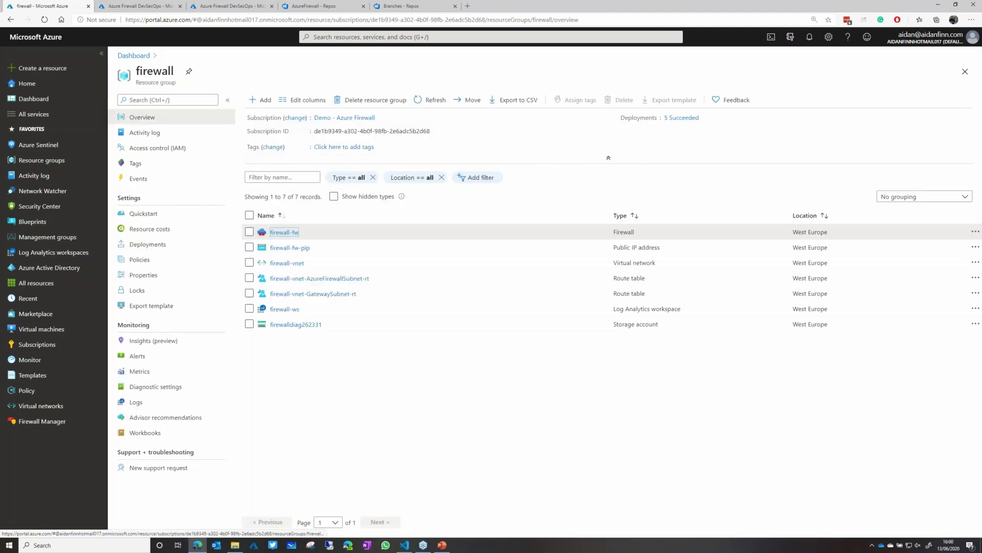
# Step: Go back to the dashboard and open the svh resource group to view its firewall and virtual WAN resources
pyautogui.click(139, 57)
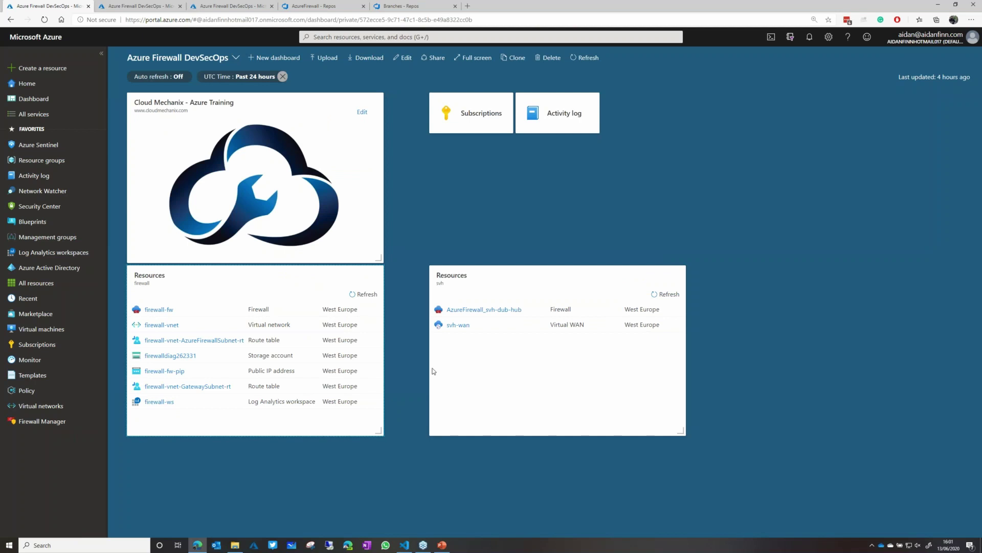
pyautogui.click(528, 383)
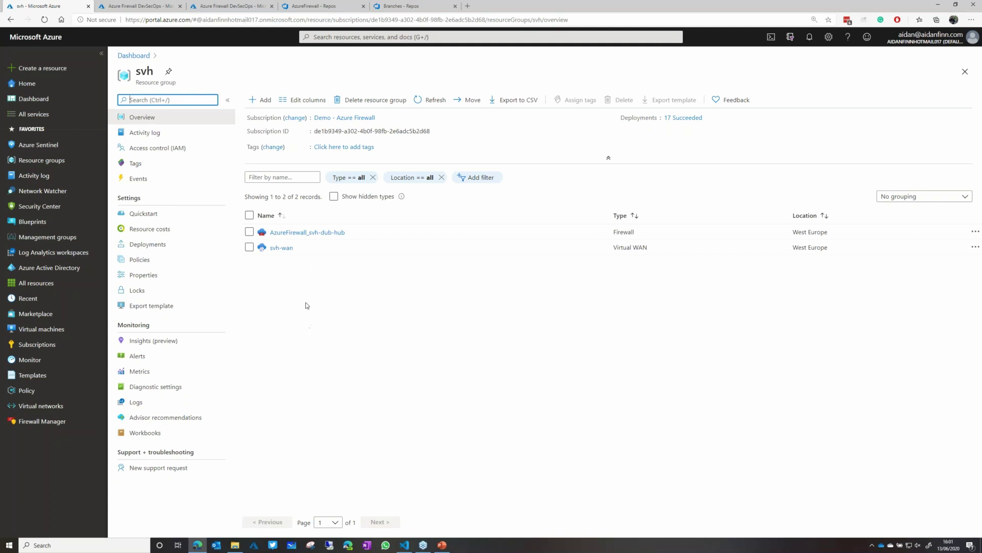
pyautogui.click(139, 56)
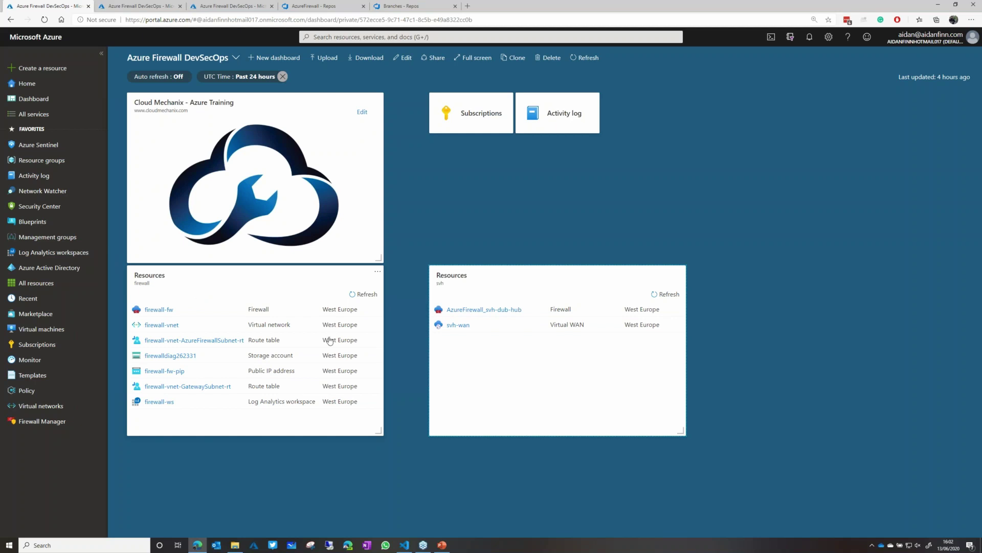
pyautogui.click(500, 378)
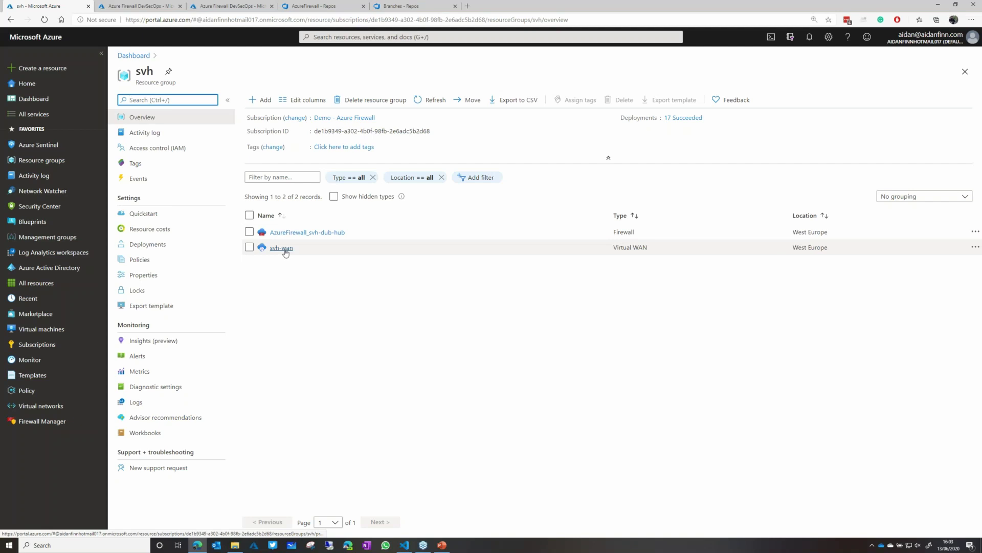
# Step: Open Firewall Manager's secured virtual hubs and view the connections of svh-dub-hub
pyautogui.click(105, 423)
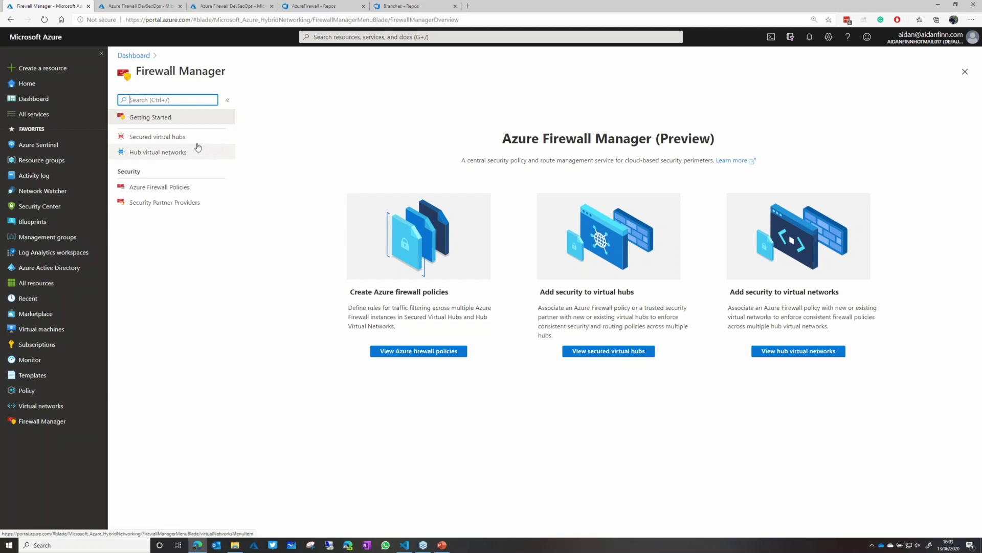
pyautogui.click(179, 137)
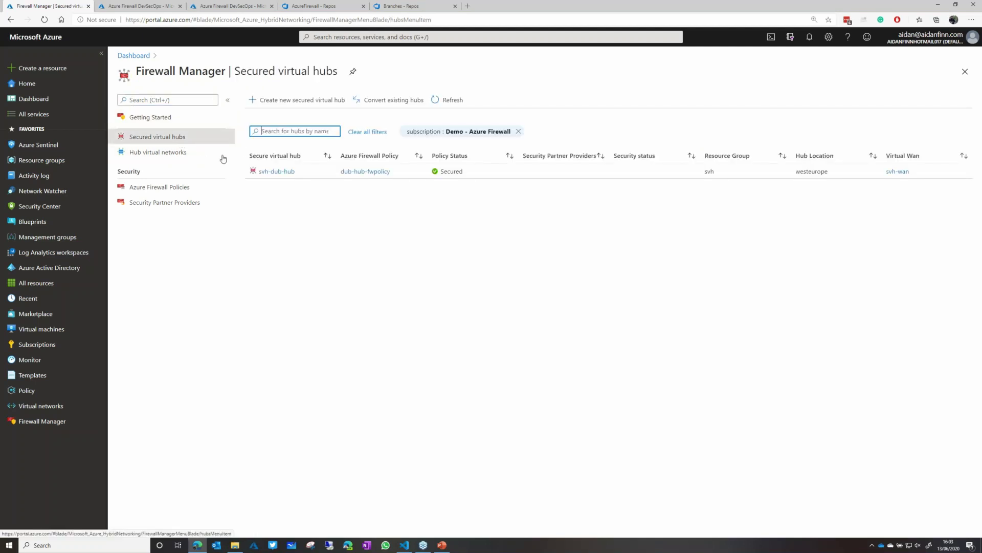
pyautogui.click(274, 172)
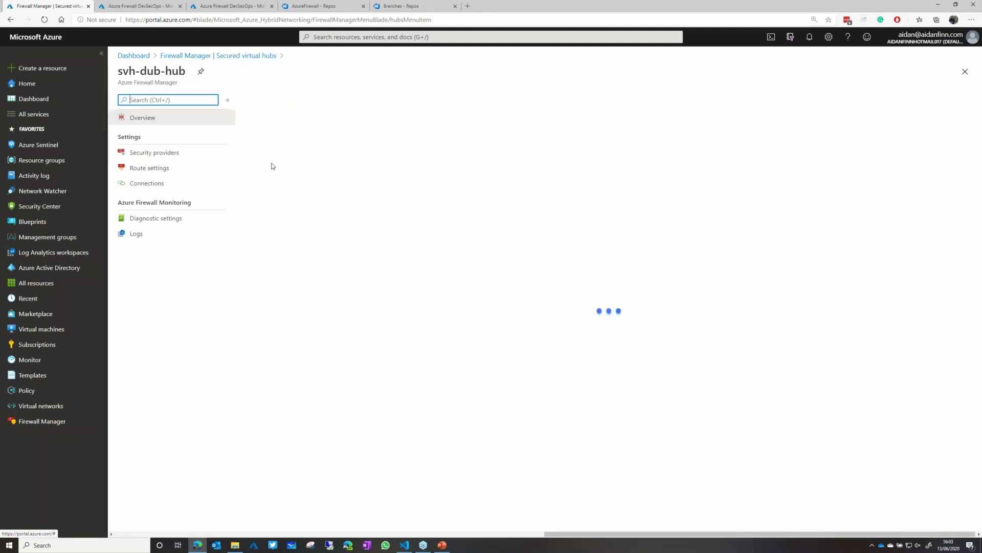
pyautogui.click(147, 185)
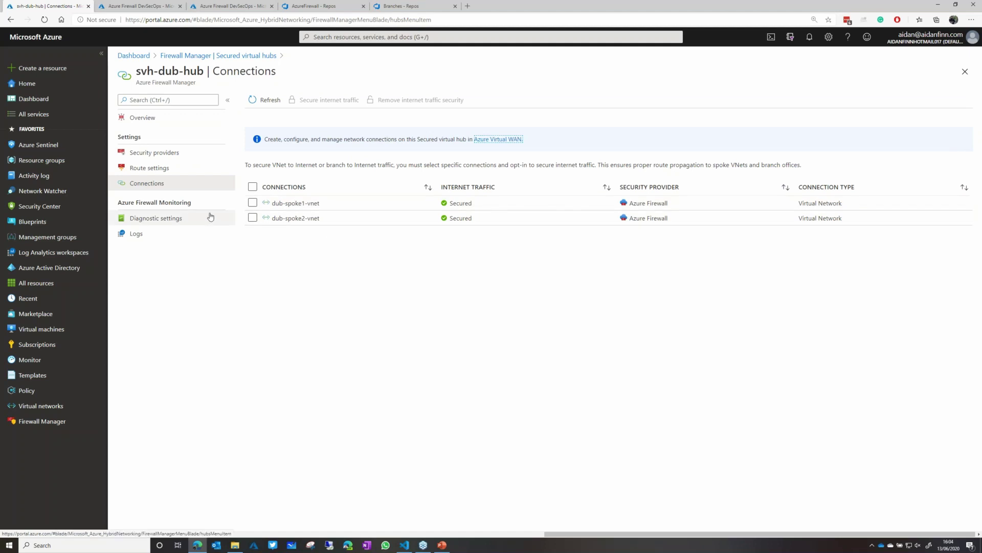
# Step: Return to the dashboard and open the virtual network connections of the svh-wan virtual WAN
pyautogui.click(244, 55)
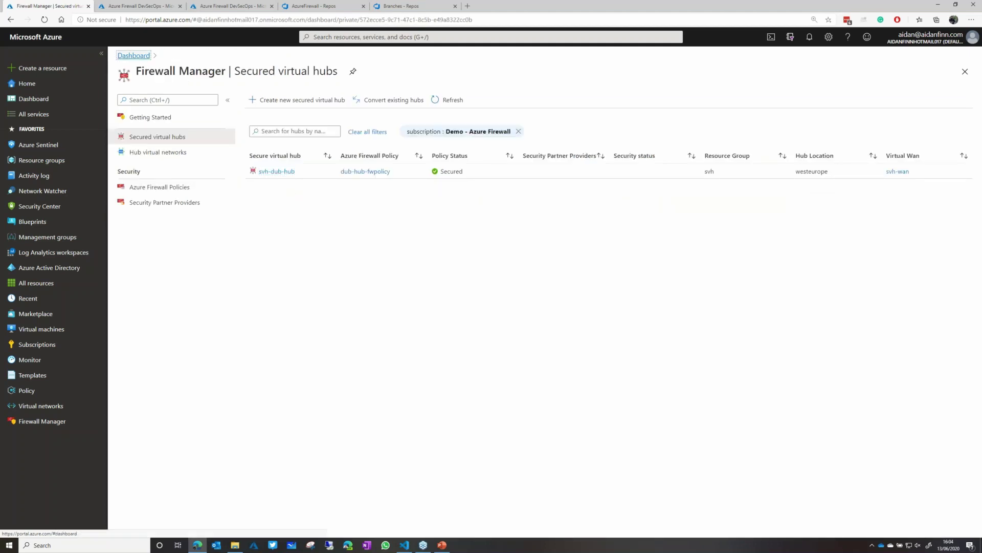
pyautogui.click(134, 55)
pyautogui.click(458, 325)
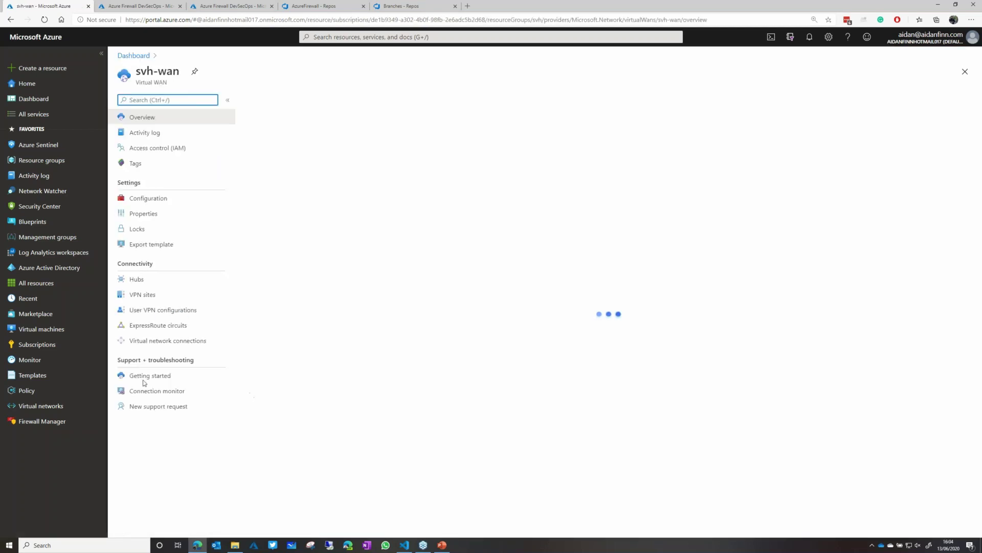
pyautogui.click(169, 340)
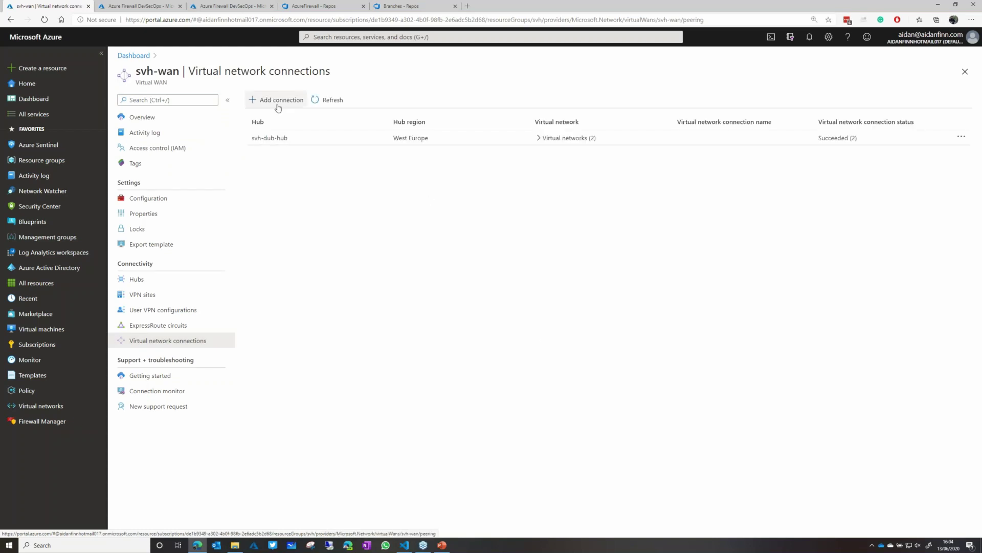
# Step: Fill in a new connection SDFSDF from svh-dub-hub to dub-spoke3-vnet in resource group svh-spokes, and close the form without creating it
pyautogui.click(278, 106)
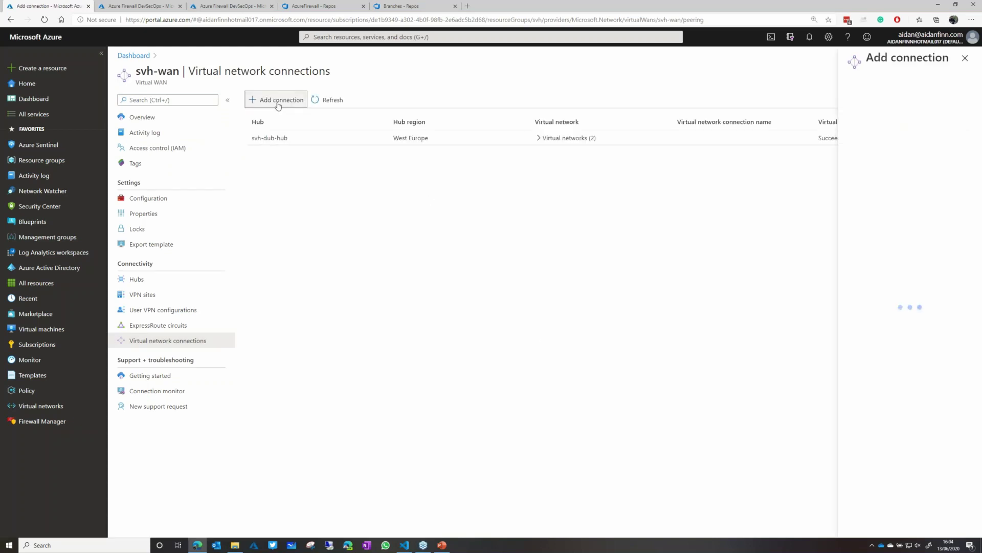
pyautogui.write('SDFSDF')
pyautogui.press('Tab')
pyautogui.click(901, 190)
pyautogui.click(869, 250)
pyautogui.click(901, 218)
pyautogui.click(885, 261)
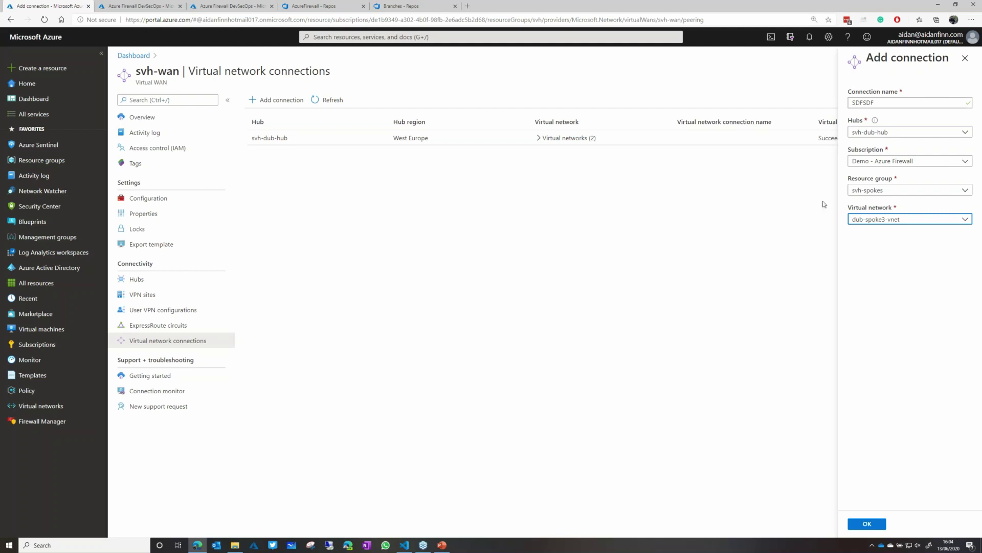
pyautogui.click(965, 58)
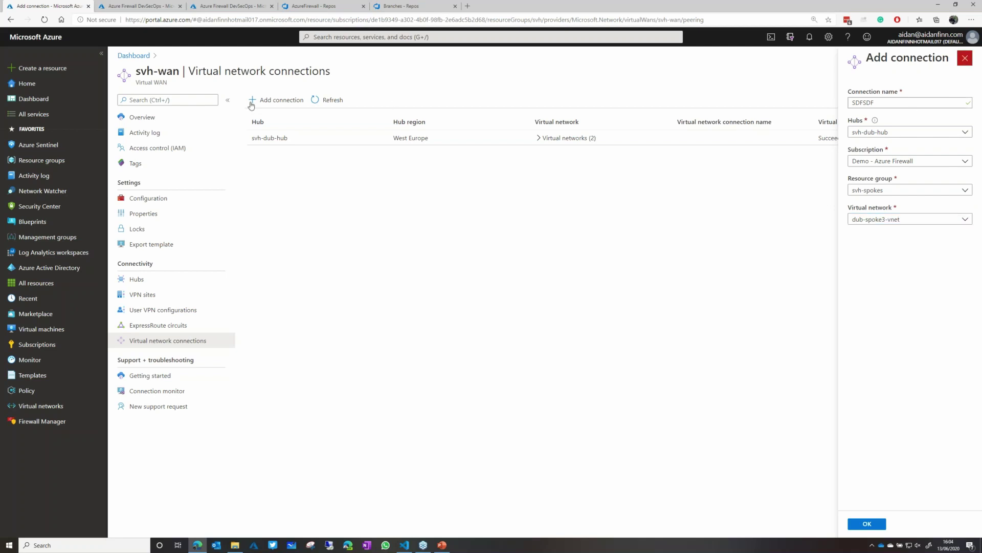
# Step: Go back to Firewall Manager's secured virtual hubs and examine svh-dub-hub's route settings for internet and private traffic
pyautogui.click(129, 56)
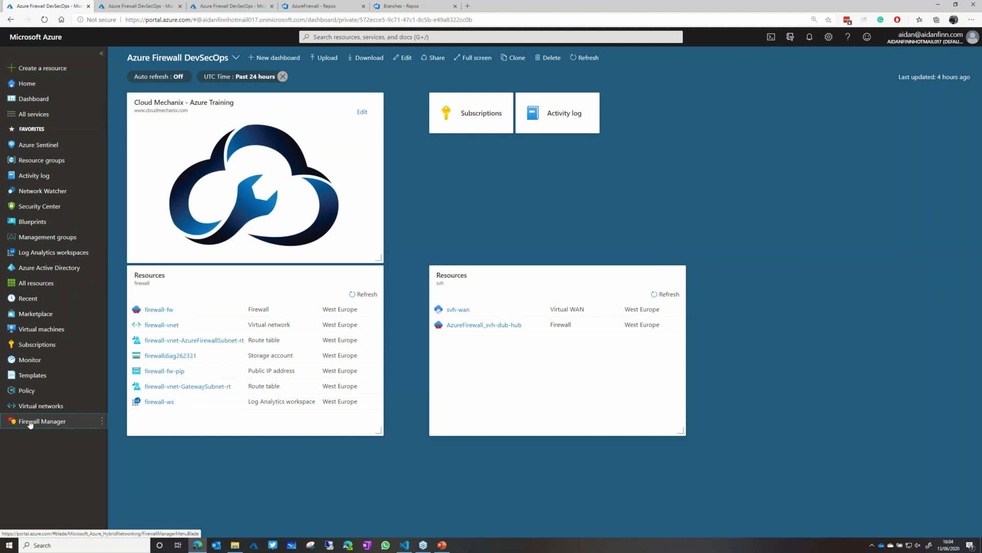
pyautogui.click(31, 421)
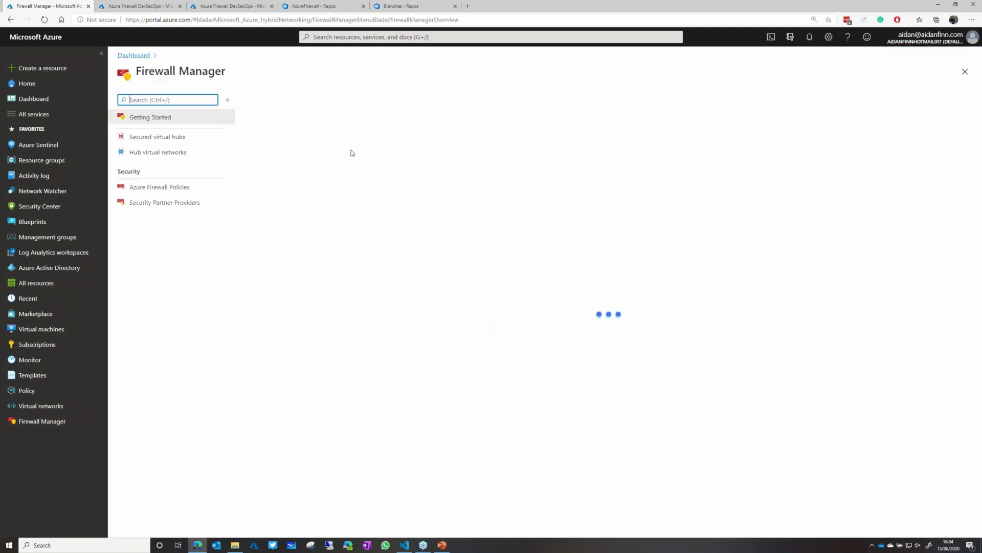
pyautogui.click(171, 136)
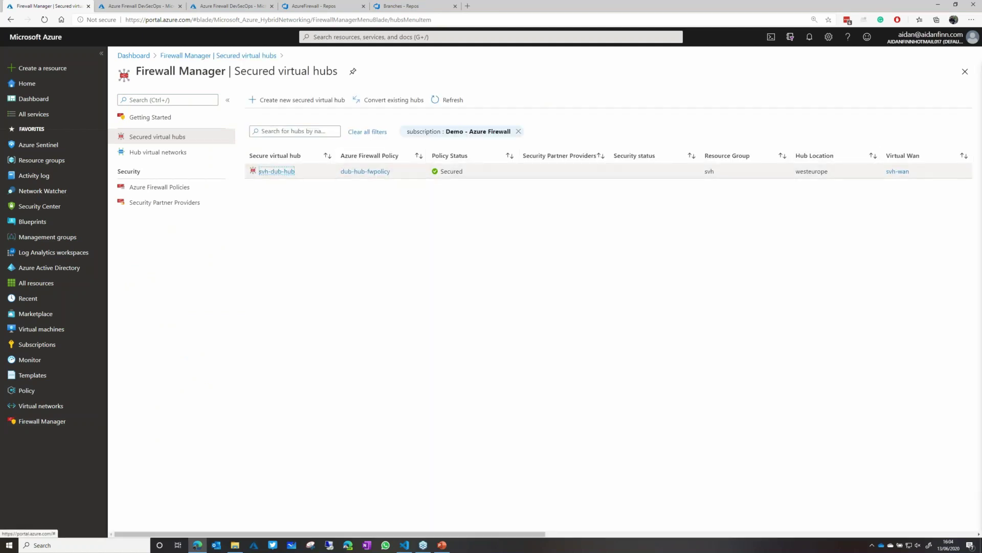
pyautogui.click(277, 171)
pyautogui.click(152, 168)
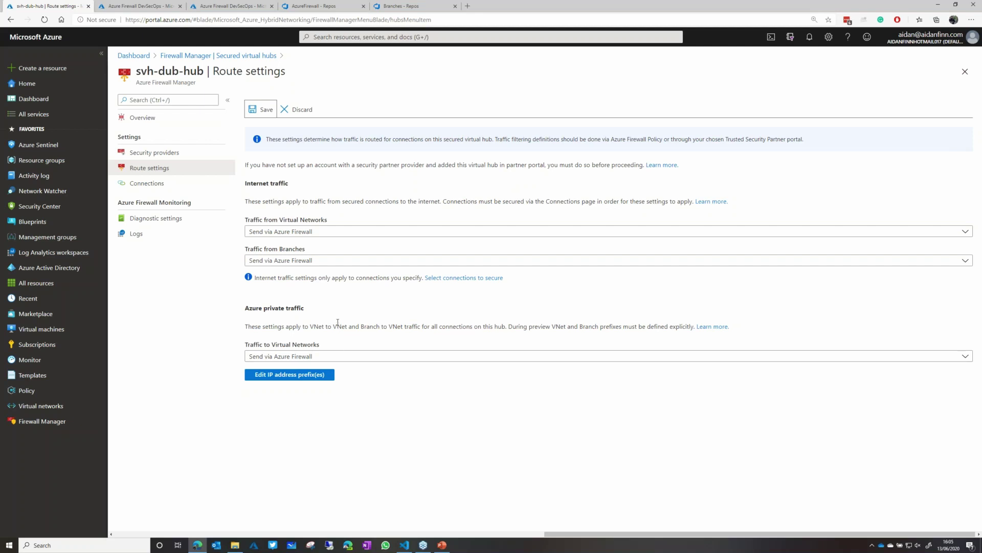
# Step: Leave the hub, open the Azure Firewall policies list and expand the hub associations of dub-hub-fwpolicy
pyautogui.click(261, 57)
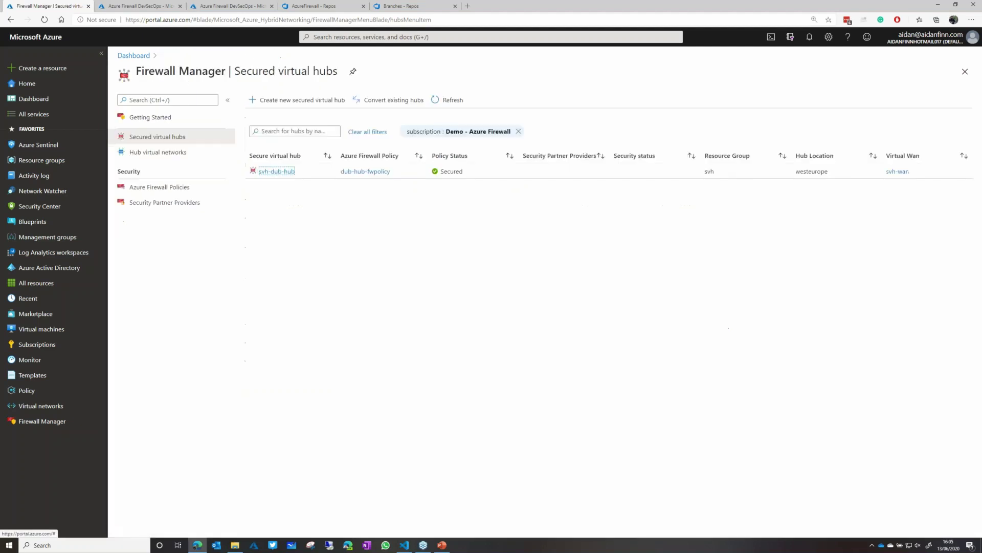
pyautogui.click(175, 190)
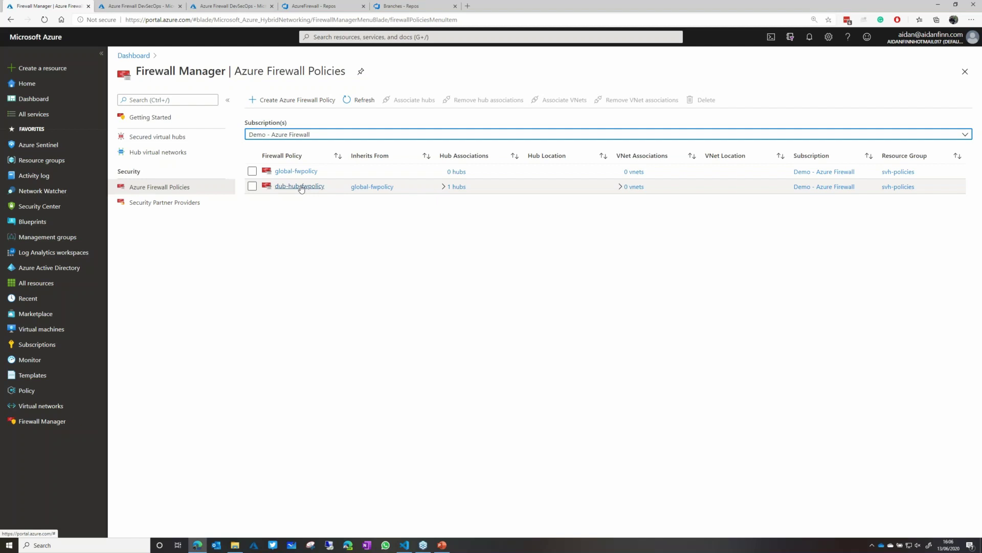
pyautogui.click(443, 187)
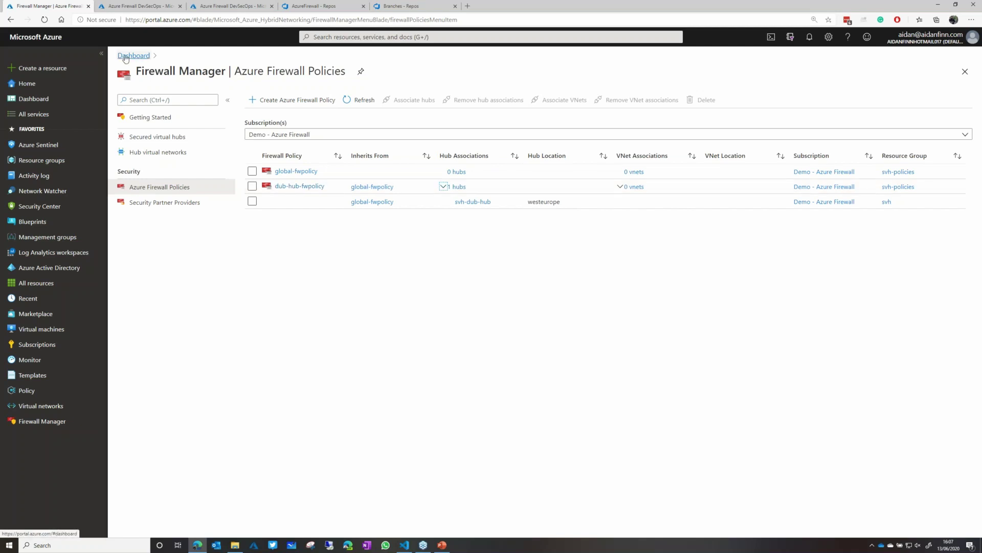
# Step: Switch to the AzureFirewall repo in Azure DevOps, open firewall.json and highlight the applicationRuleCollections and networkRuleCollections parameters
pyautogui.click(314, 6)
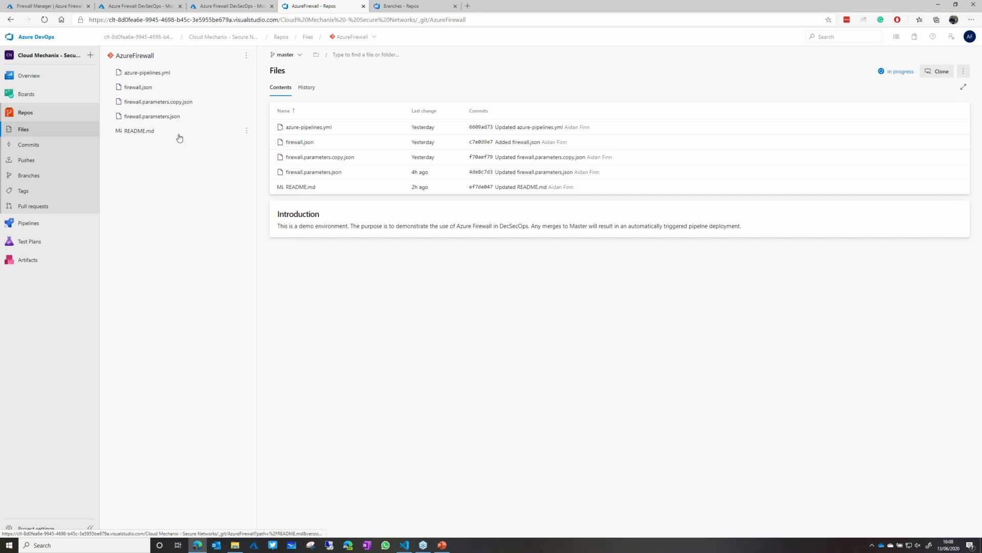
pyautogui.click(151, 89)
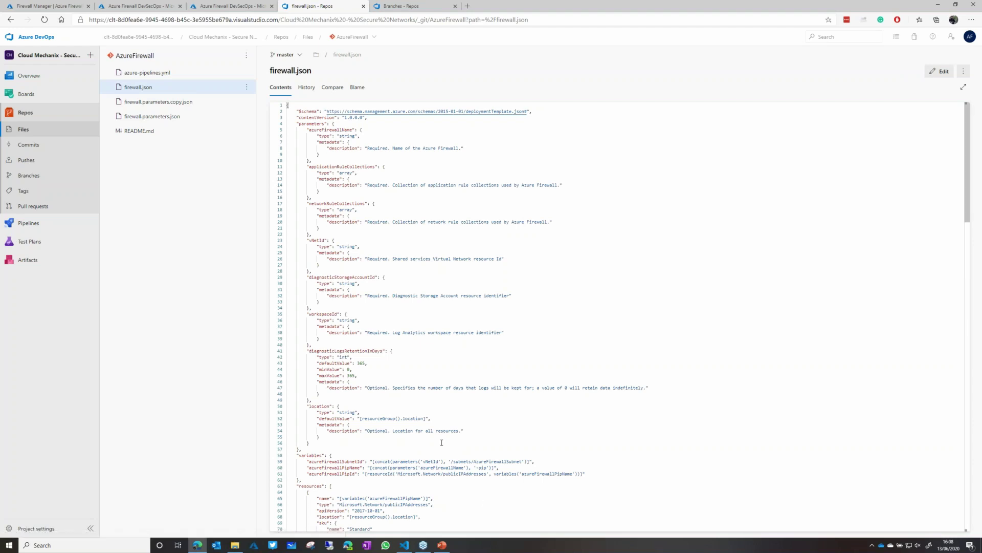
pyautogui.scroll(-3, 440, 438)
pyautogui.scroll(3, 441, 438)
pyautogui.moveTo(311, 234); pyautogui.dragTo(323, 166)
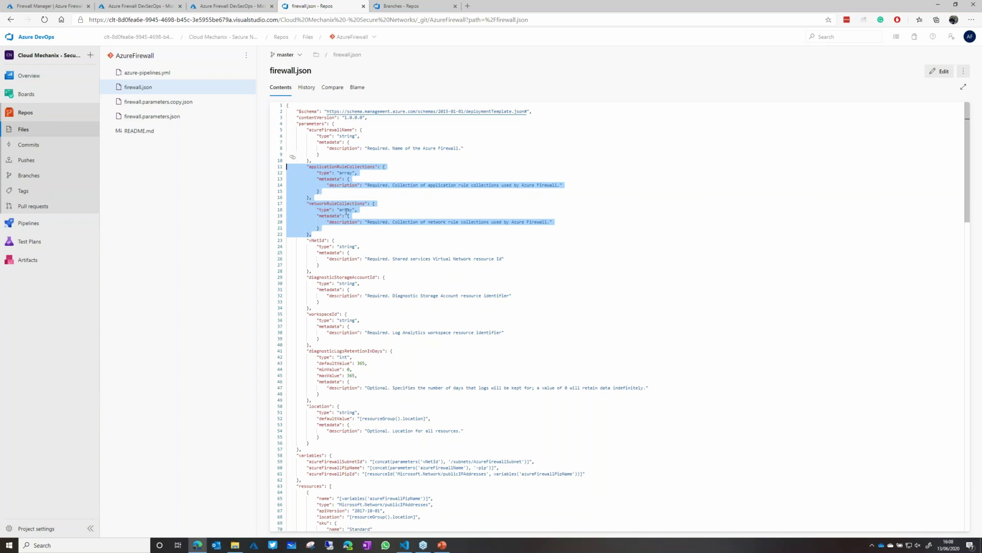
# Step: Examine firewall.json's public IP, firewall and diagnostic settings resources, and return to the rule collection parameters
pyautogui.scroll(-5, 345, 212)
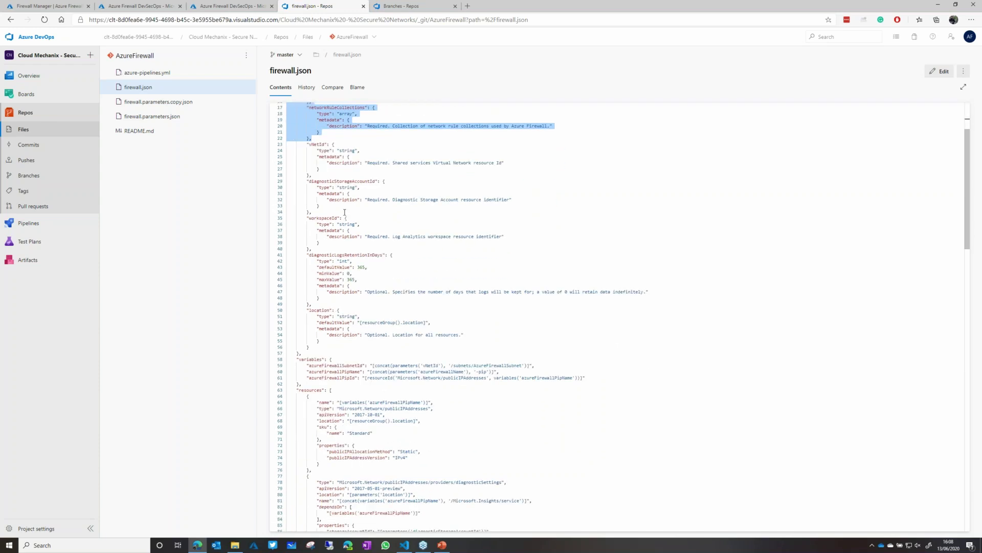
pyautogui.scroll(-5, 344, 212)
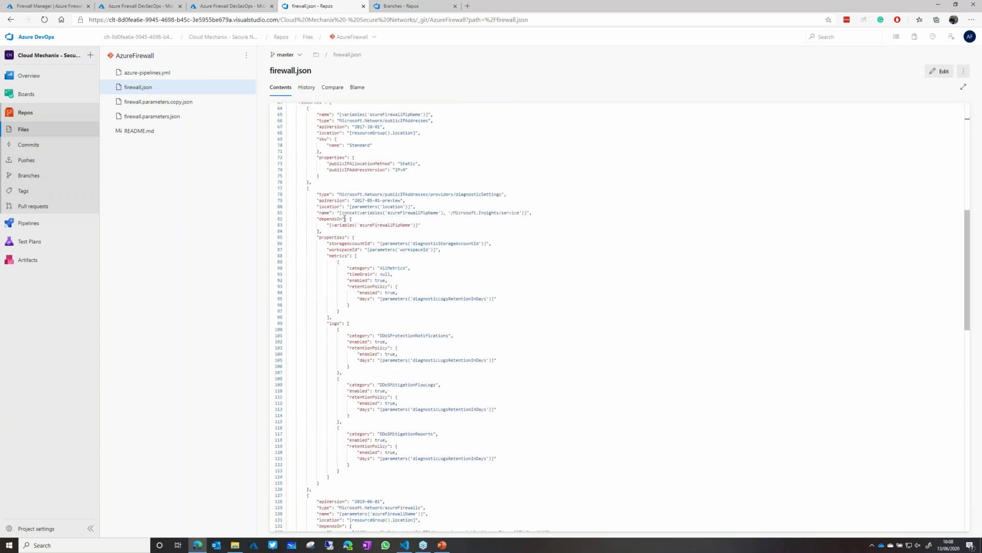
pyautogui.scroll(-2, 339, 245)
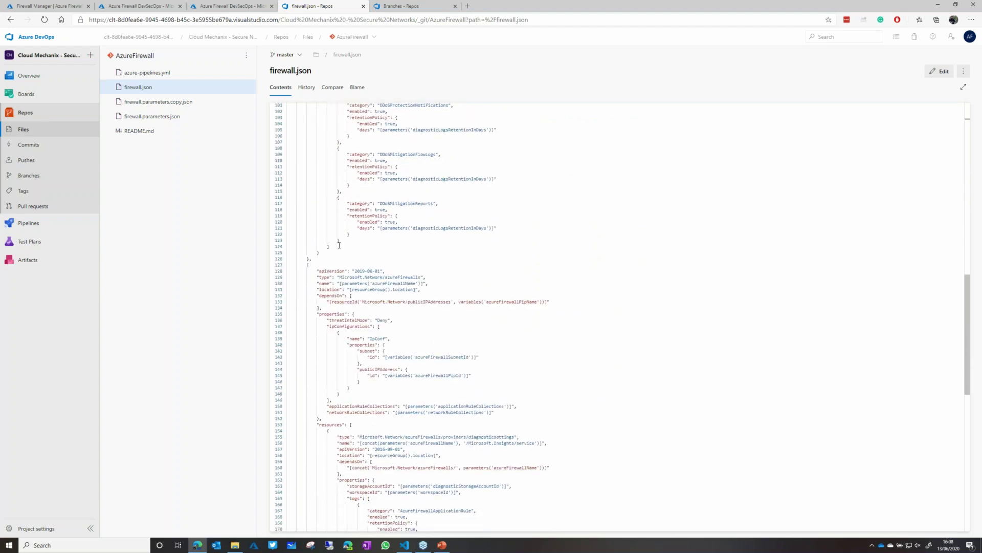
pyautogui.scroll(-3, 340, 245)
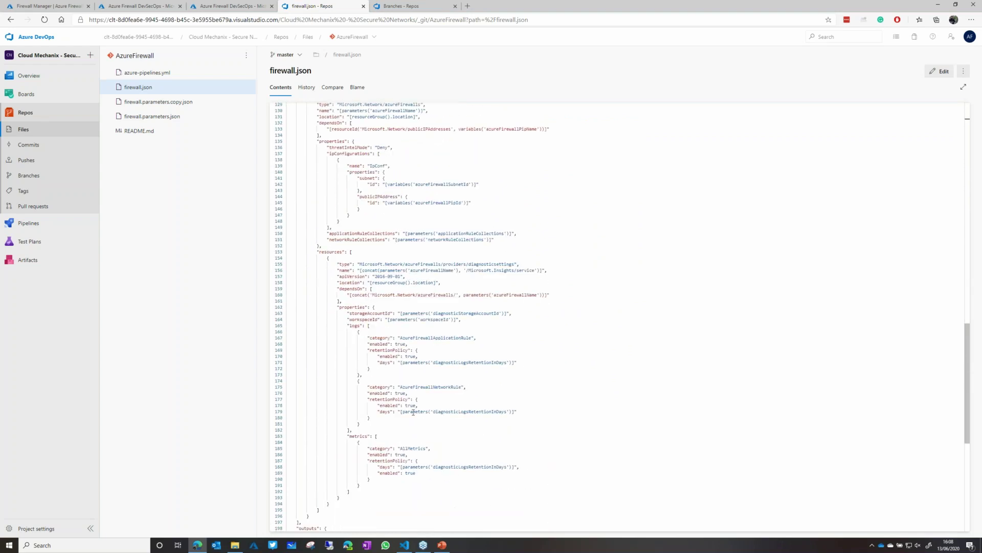
pyautogui.scroll(-1, 558, 384)
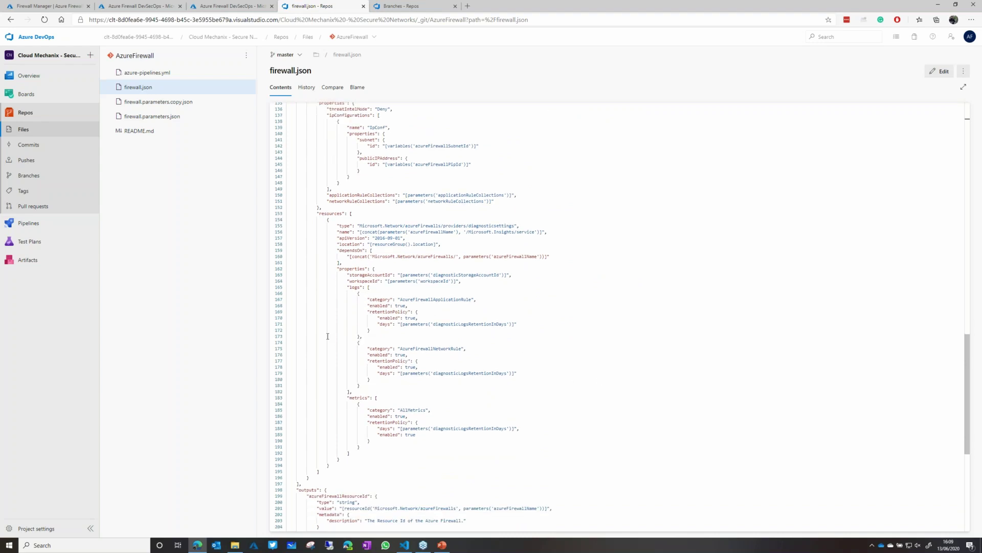
pyautogui.scroll(10, 328, 337)
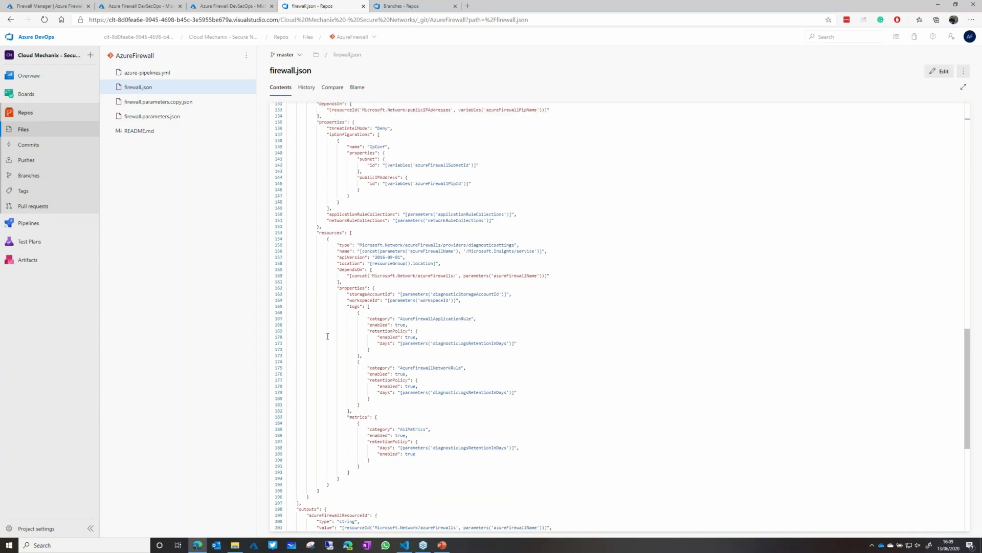
pyautogui.scroll(5, 327, 336)
pyautogui.moveTo(310, 211); pyautogui.dragTo(287, 144)
pyautogui.scroll(1, 348, 274)
pyautogui.click(307, 228)
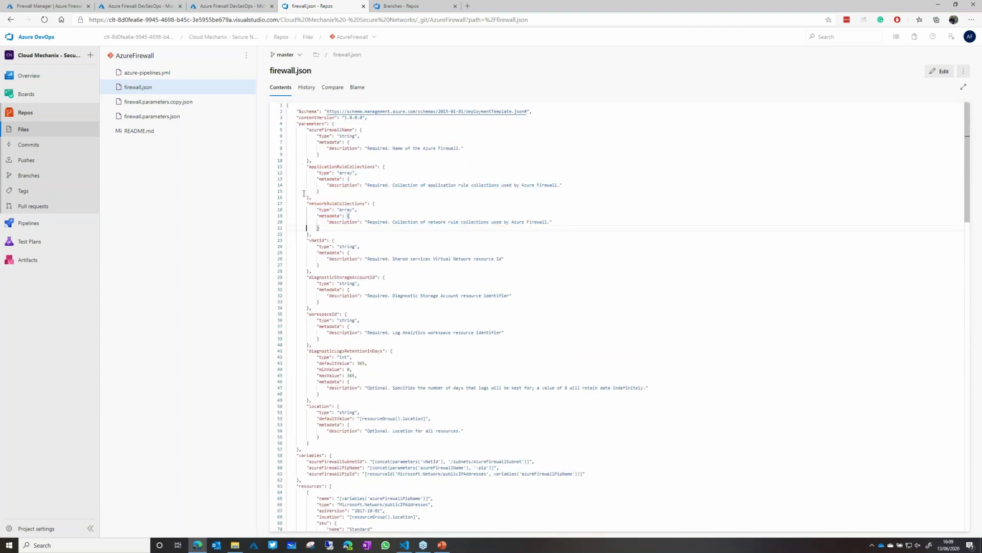
# Step: Open firewall.parameters.json and examine the allow-ase application rule collection's name, priority, action type and allow-ase-tags rule
pyautogui.click(152, 116)
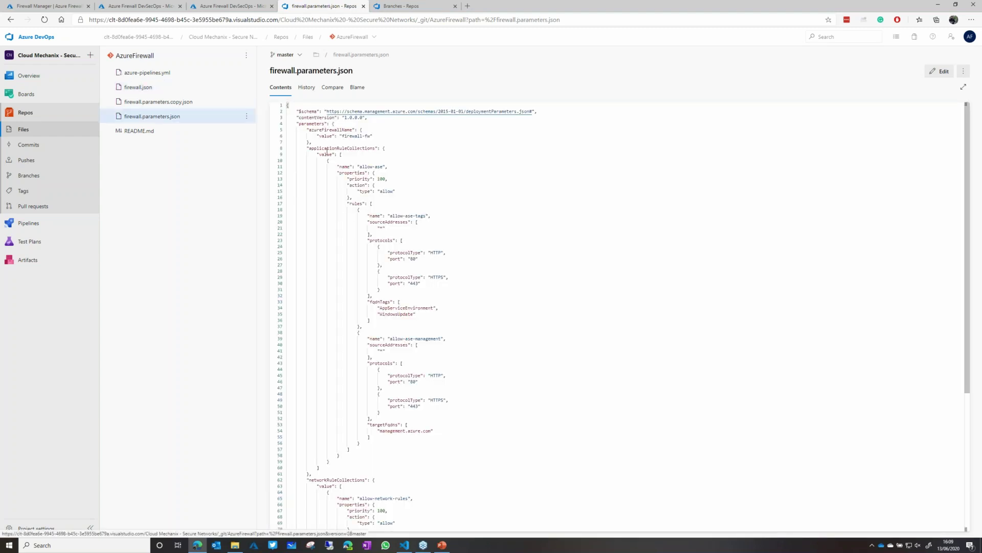
pyautogui.doubleClick(327, 153)
pyautogui.doubleClick(339, 148)
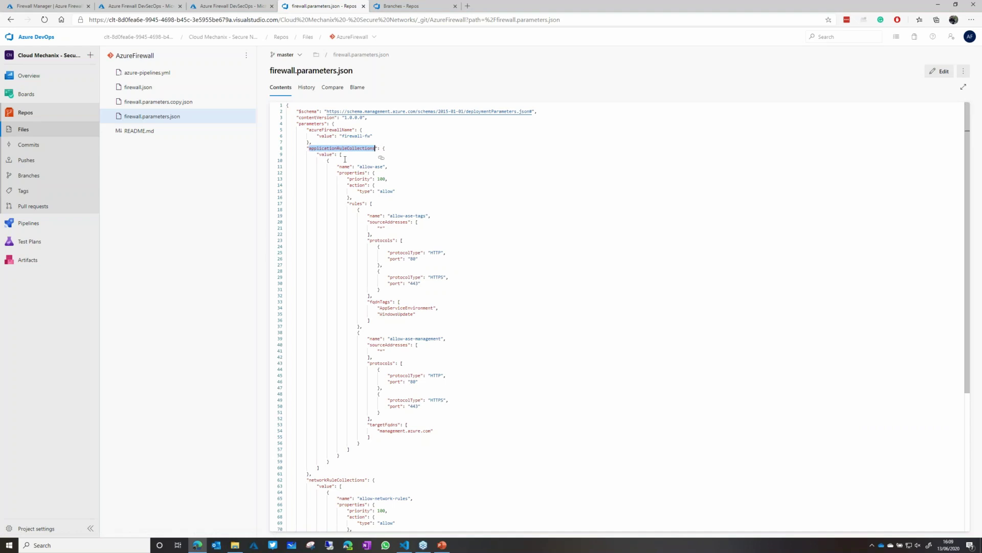
pyautogui.doubleClick(370, 166)
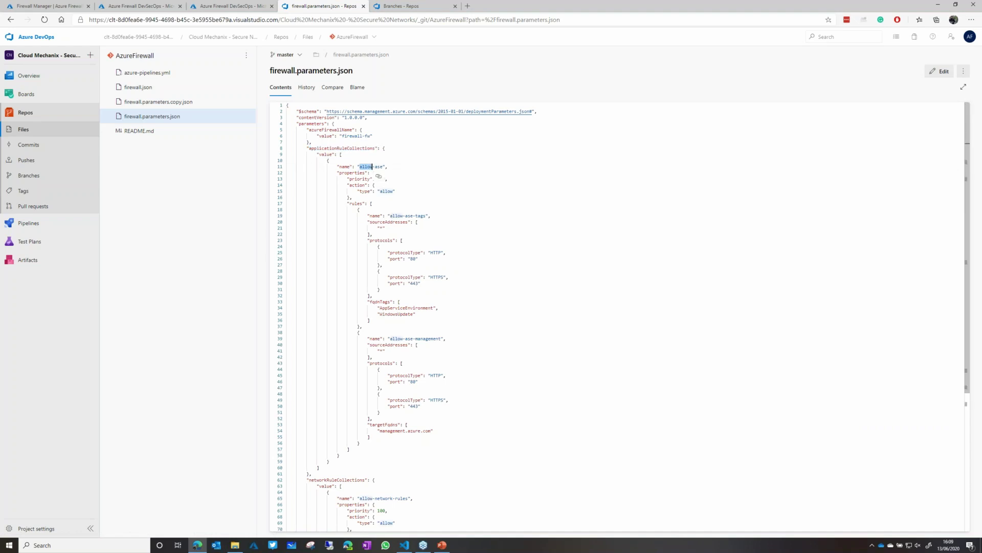
pyautogui.click(388, 191)
pyautogui.click(383, 179)
pyautogui.click(376, 216)
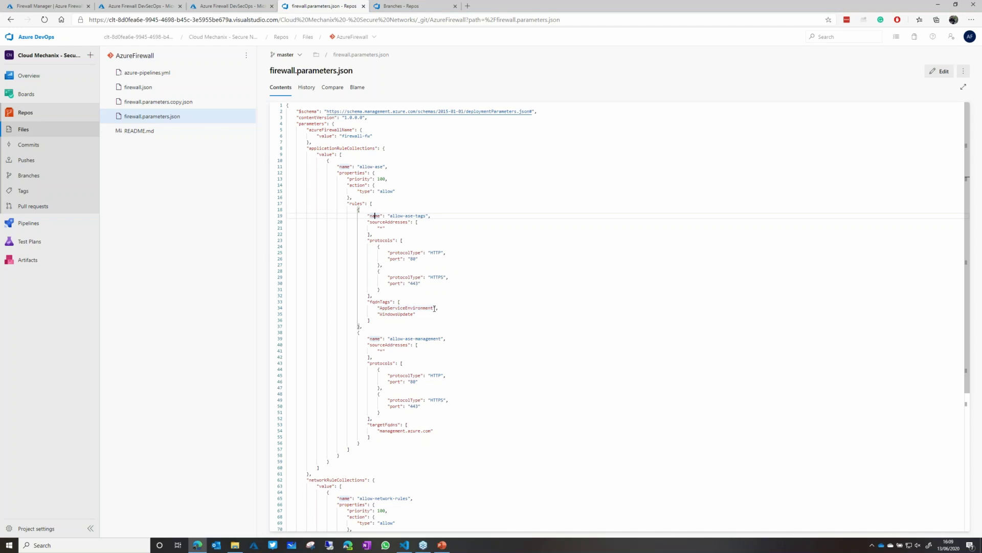
# Step: Examine the allow-ase-management rule and the allow-network-rules network rule collection in firewall.parameters.json
pyautogui.scroll(-1, 435, 309)
pyautogui.click(395, 319)
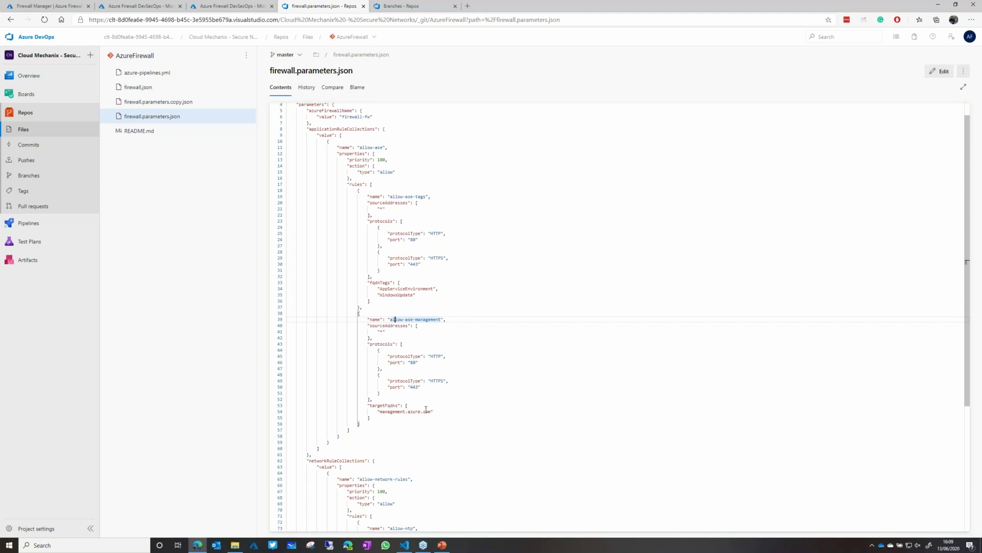
pyautogui.scroll(-4, 410, 368)
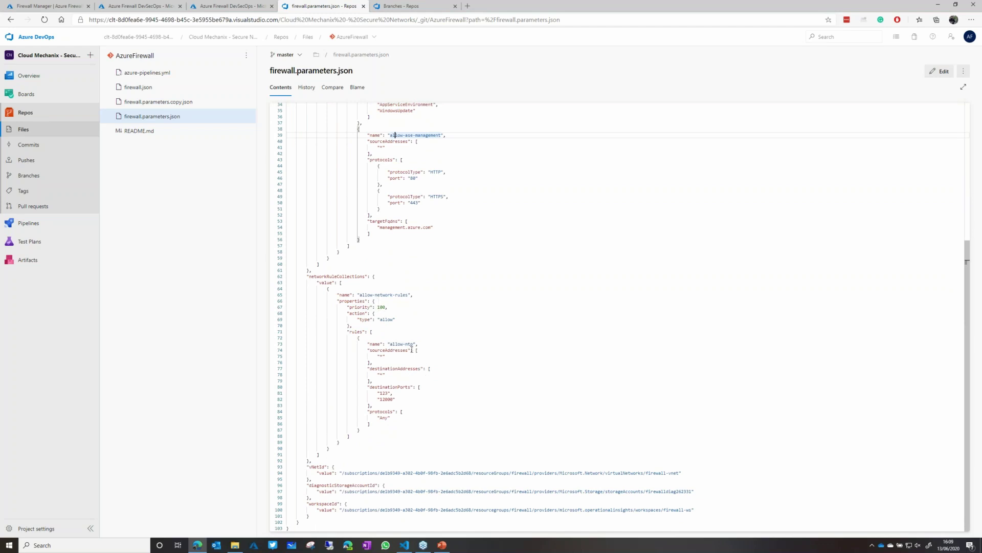
pyautogui.scroll(1, 412, 350)
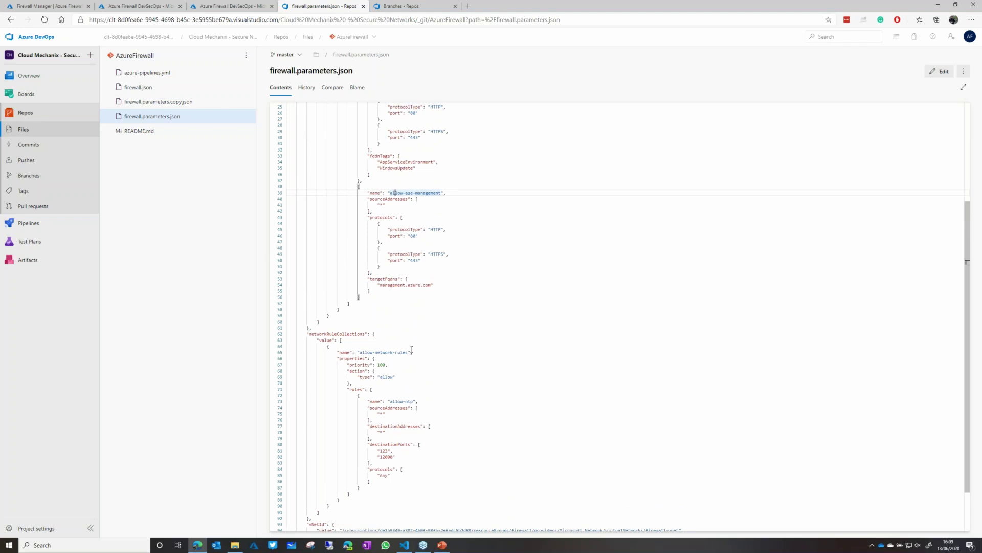
pyautogui.scroll(3, 412, 350)
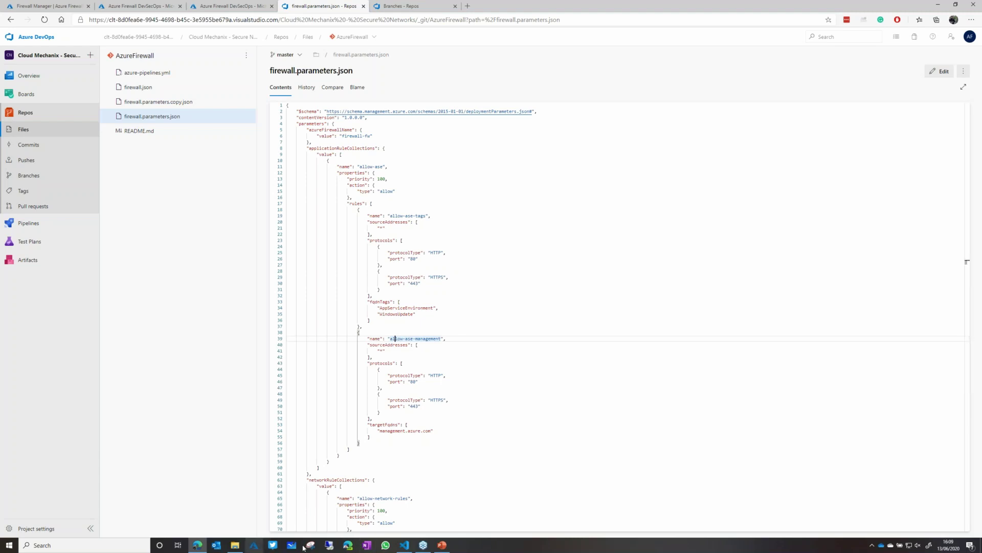
# Step: Switch to Visual Studio Code, view the local AzureFirewall folder in File Explorer, and show the repo's file list in the editor
pyautogui.click(410, 545)
pyautogui.click(235, 544)
pyautogui.doubleClick(547, 231)
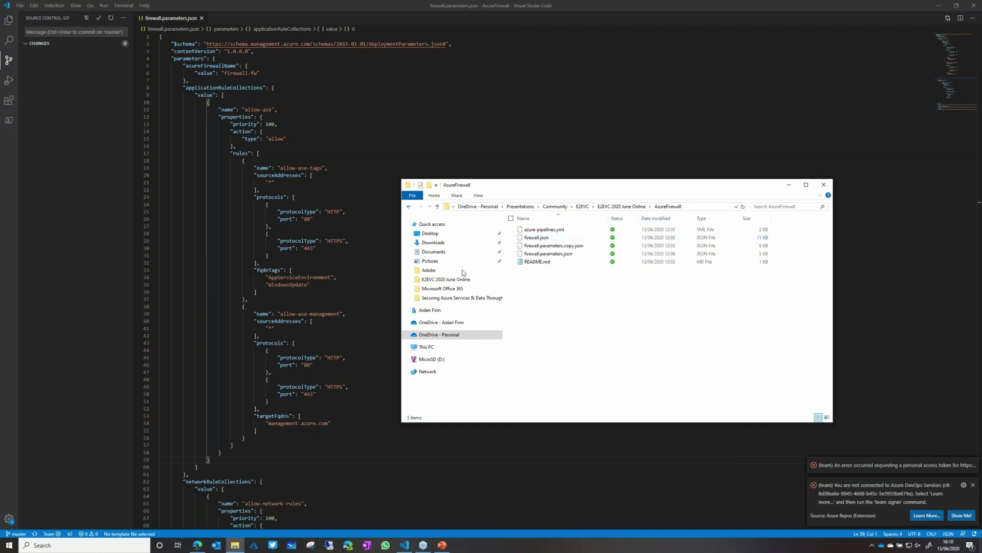
pyautogui.click(293, 197)
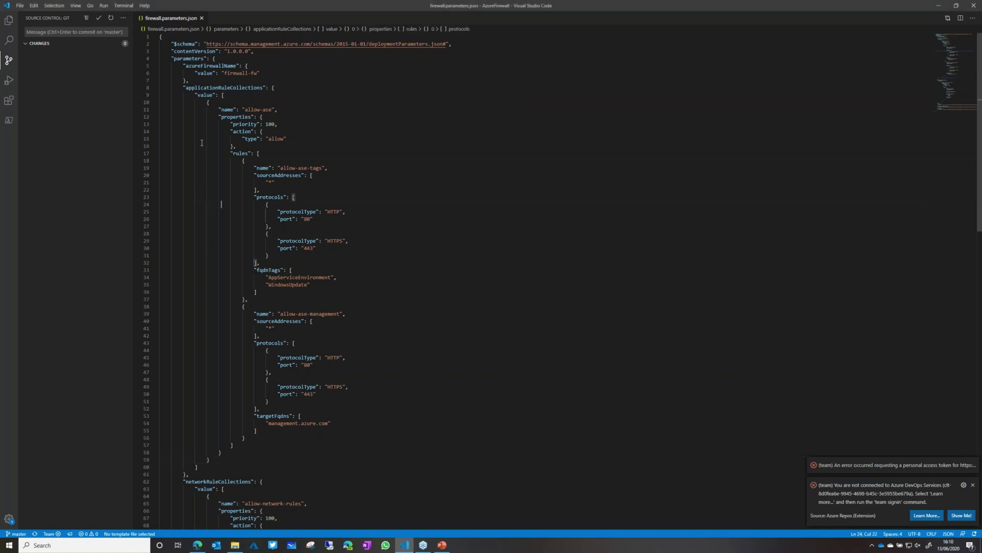
pyautogui.click(9, 20)
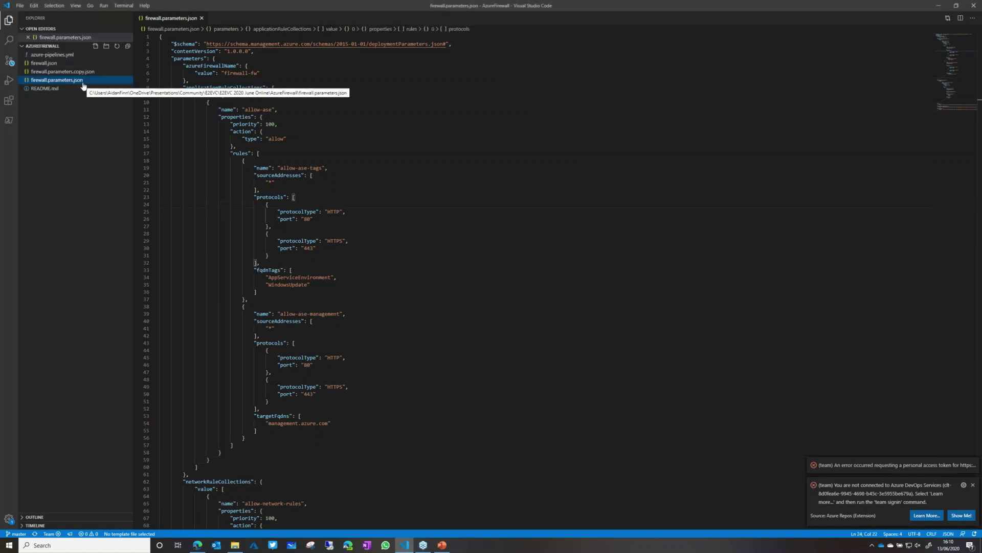
# Step: Return to Azure DevOps, check the AzureFirewall repo's branch list, and open the service connections in the project settings
pyautogui.click(198, 545)
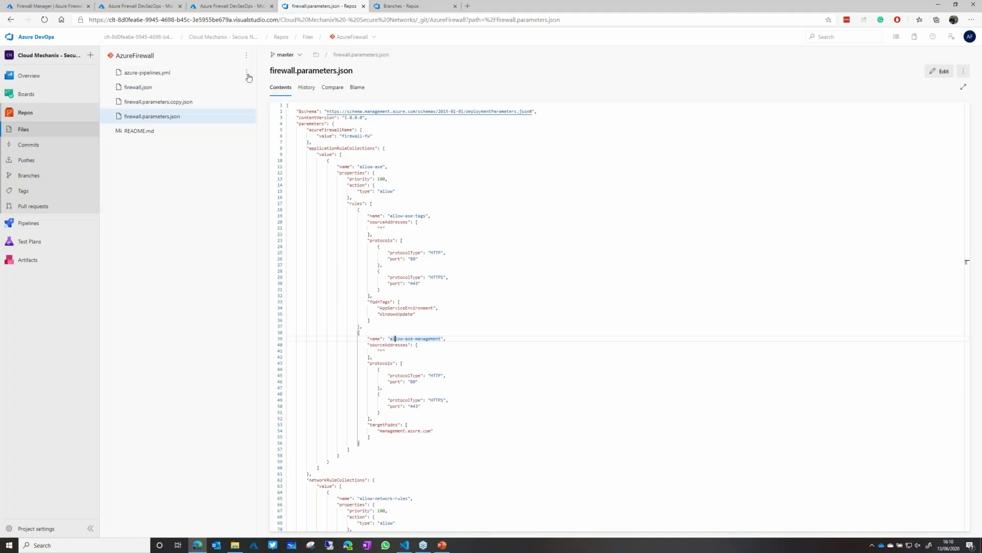
pyautogui.click(285, 55)
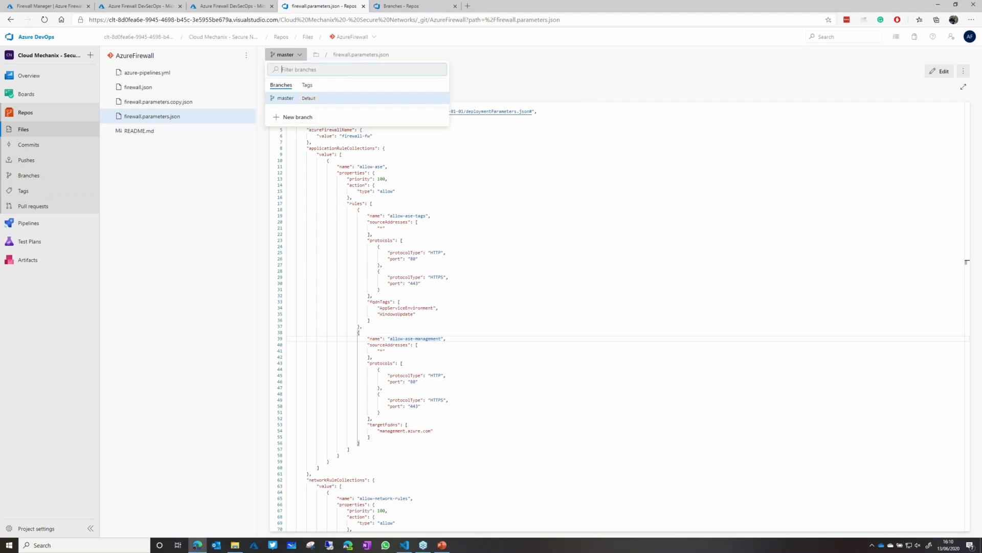
pyautogui.click(61, 307)
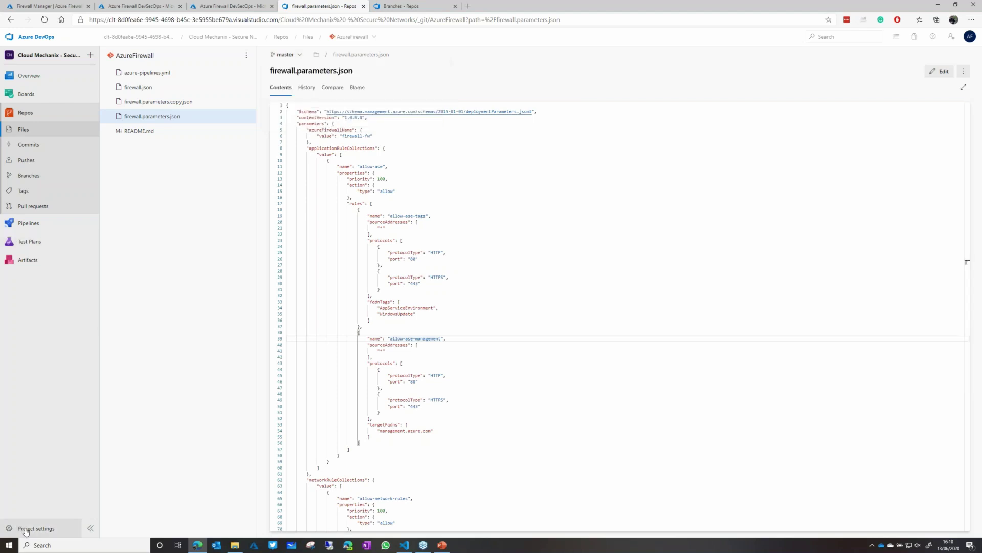
pyautogui.click(26, 529)
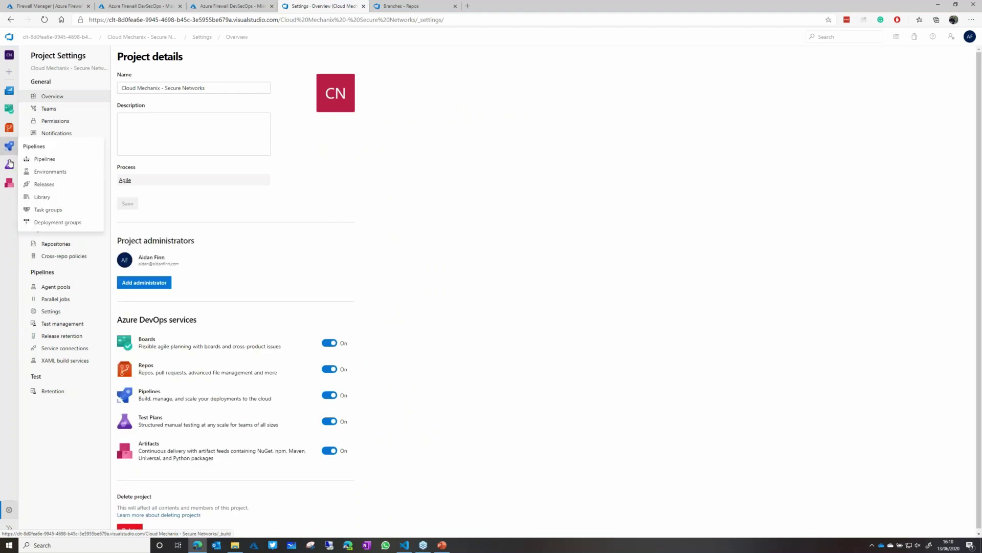
pyautogui.click(68, 348)
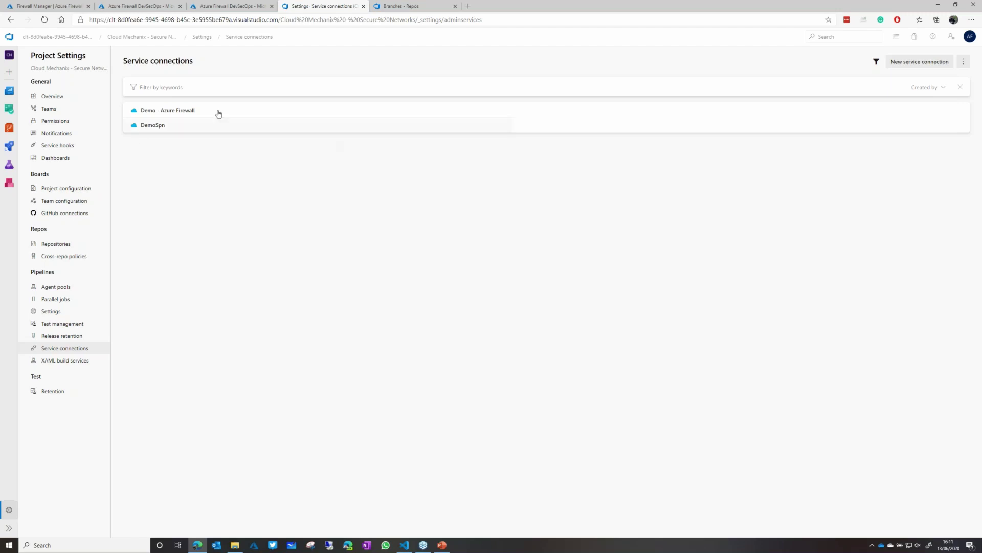
# Step: Go to the project's pipelines and open the AzureFirewall pipeline's azure-pipelines.yml for editing
pyautogui.click(385, 4)
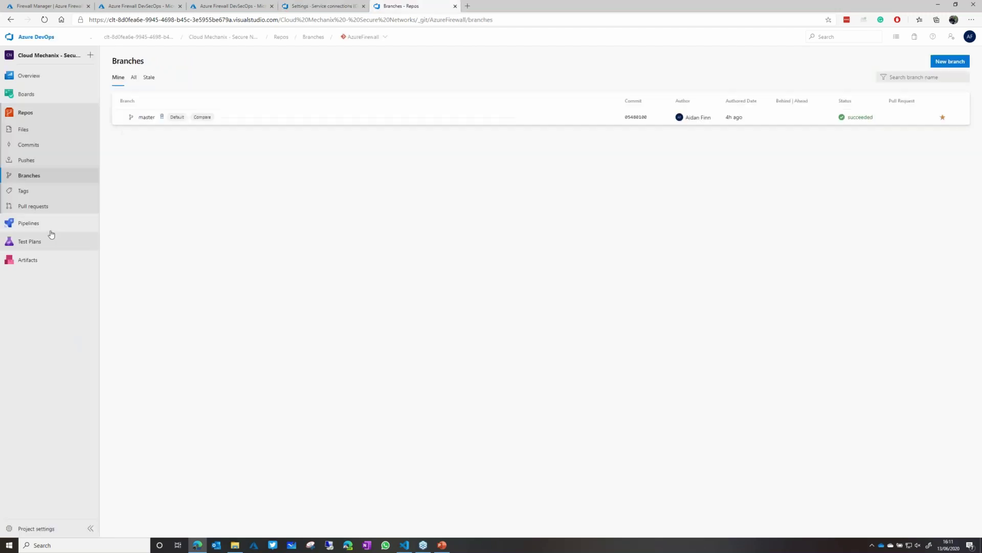
pyautogui.moveTo(35, 221)
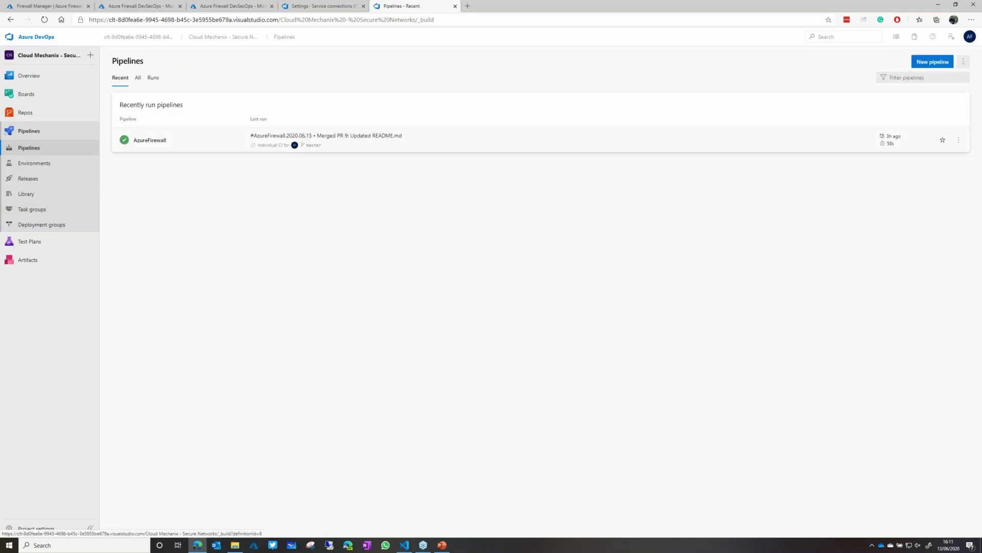
pyautogui.click(963, 62)
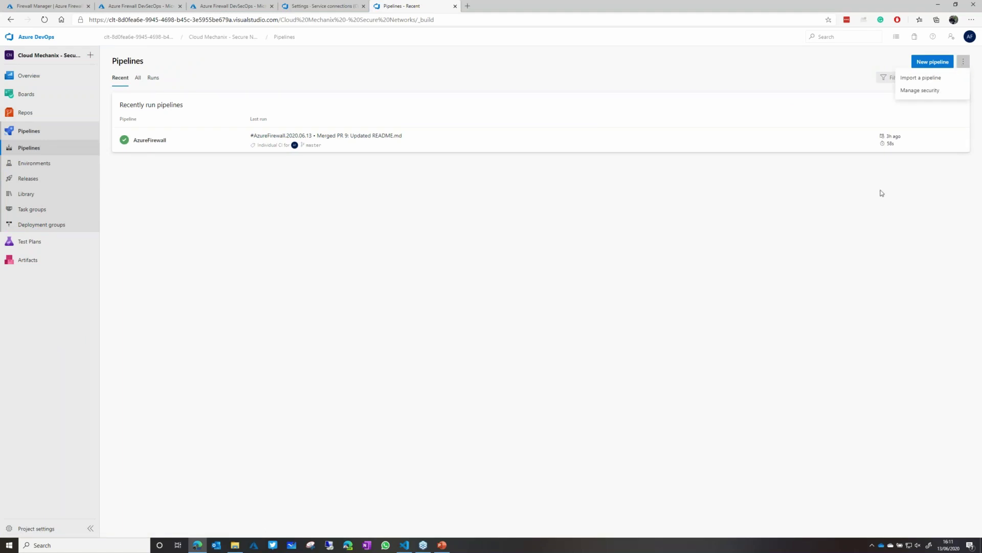
pyautogui.click(958, 140)
pyautogui.click(932, 156)
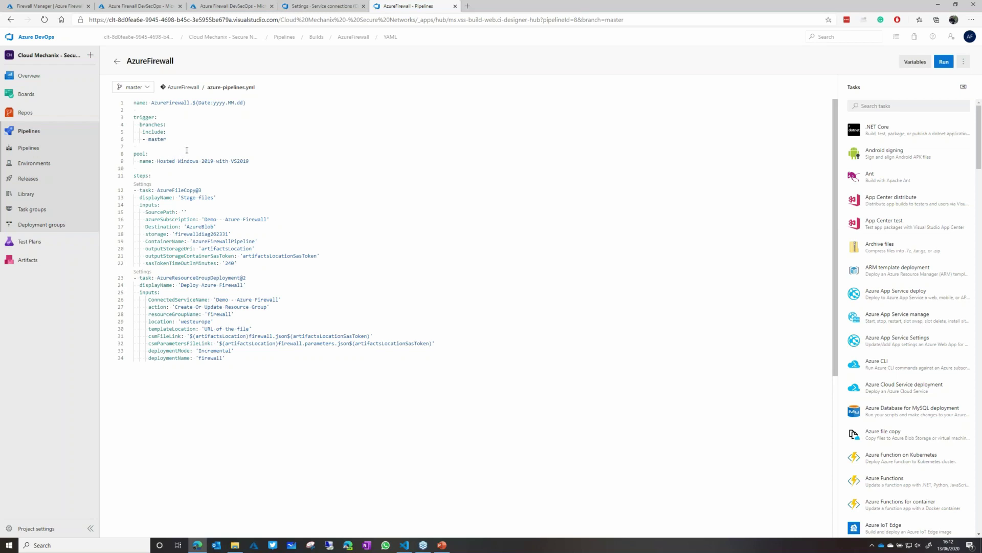
# Step: Highlight the pipeline's trigger section, its included master branch, and the Hosted Windows 2019 with VS2019 pool name
pyautogui.moveTo(176, 146); pyautogui.dragTo(133, 117)
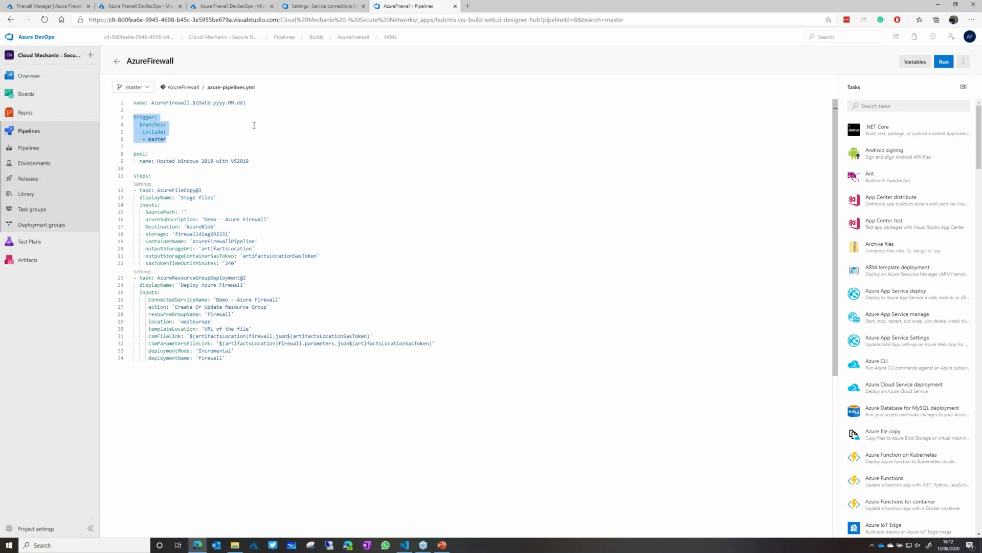
pyautogui.click(254, 126)
pyautogui.keyDown('shift'); pyautogui.click(134, 139); pyautogui.keyUp('shift')
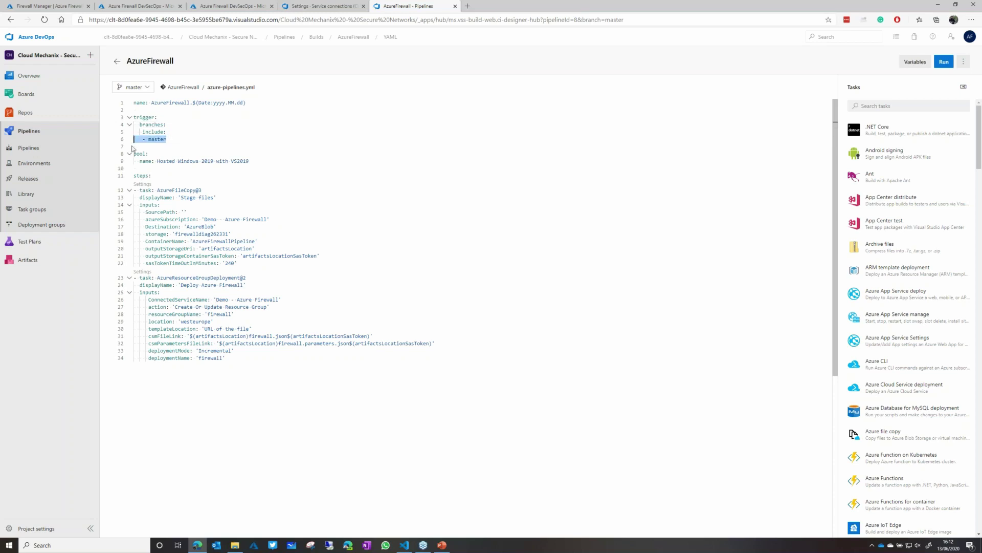
pyautogui.moveTo(157, 161); pyautogui.dragTo(257, 163)
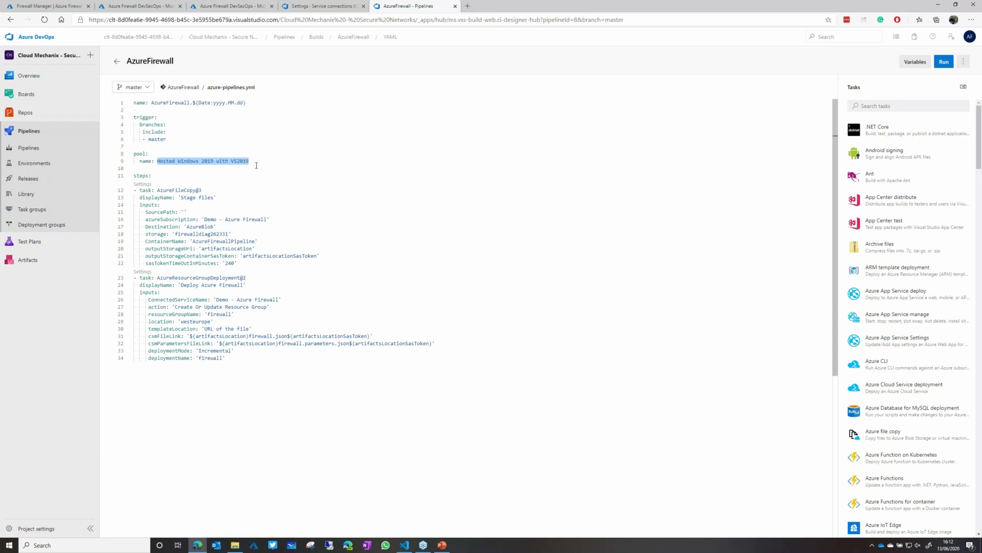
# Step: Show the settings of the AzureFileCopy task and highlight its AzureFirewallPipeline container name and artifactsLocationSasToken output
pyautogui.click(151, 188)
pyautogui.click(171, 169)
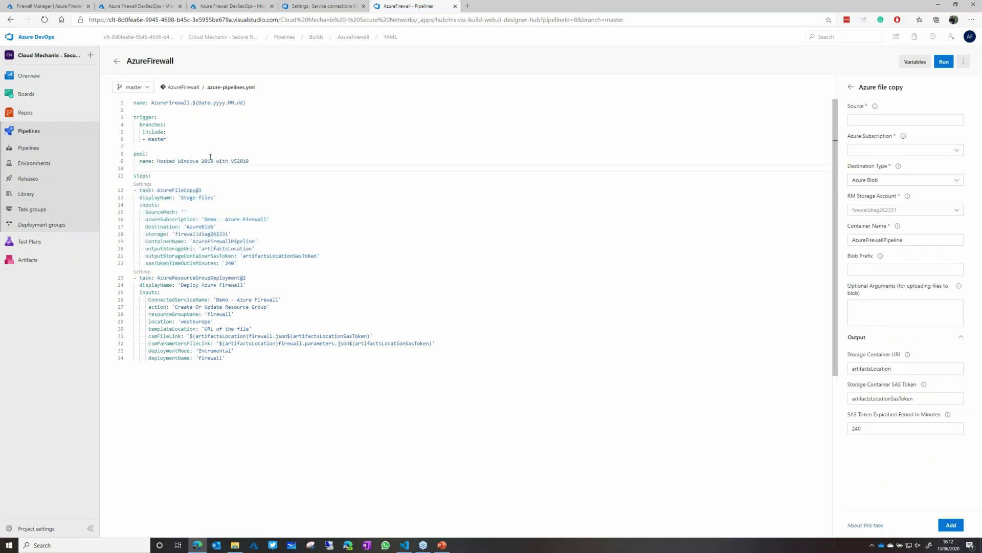
pyautogui.click(254, 159)
pyautogui.click(218, 168)
pyautogui.click(217, 190)
pyautogui.moveTo(231, 234); pyautogui.dragTo(261, 239)
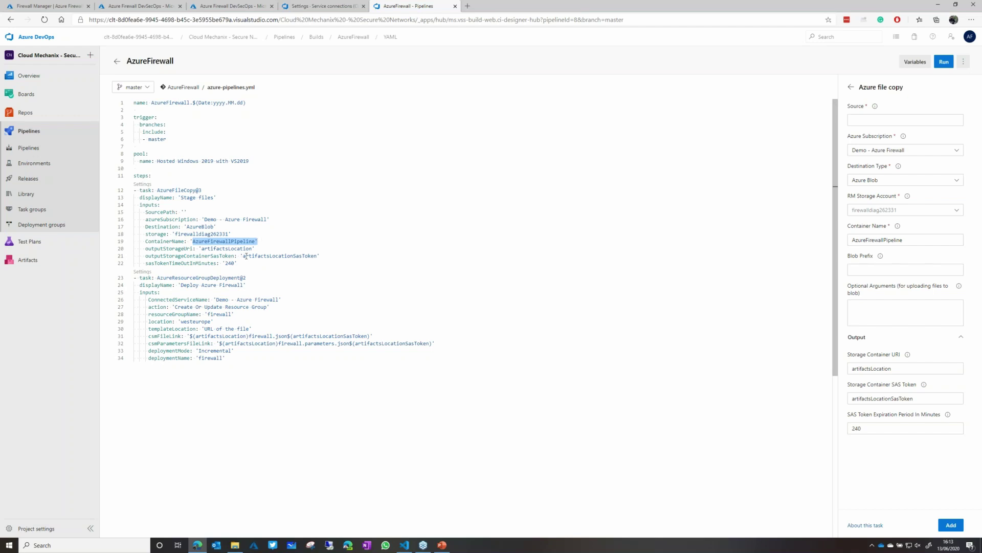
pyautogui.moveTo(241, 257); pyautogui.dragTo(335, 256)
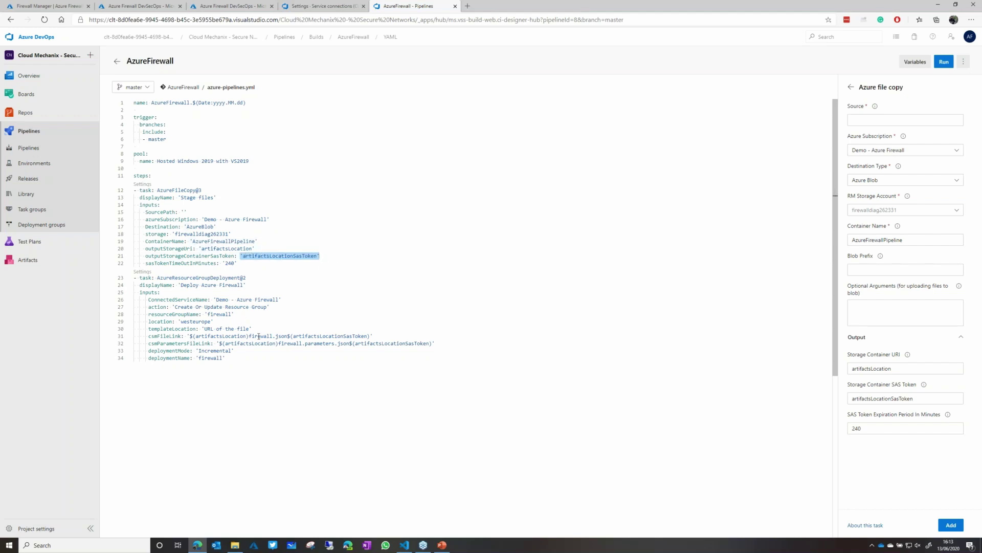
# Step: Highlight the AzureResourceGroupDeployment task name and its template and parameters file links, and return to the AzureFirewall pipeline's runs
pyautogui.click(296, 336)
pyautogui.hotkey('shift', 'End')
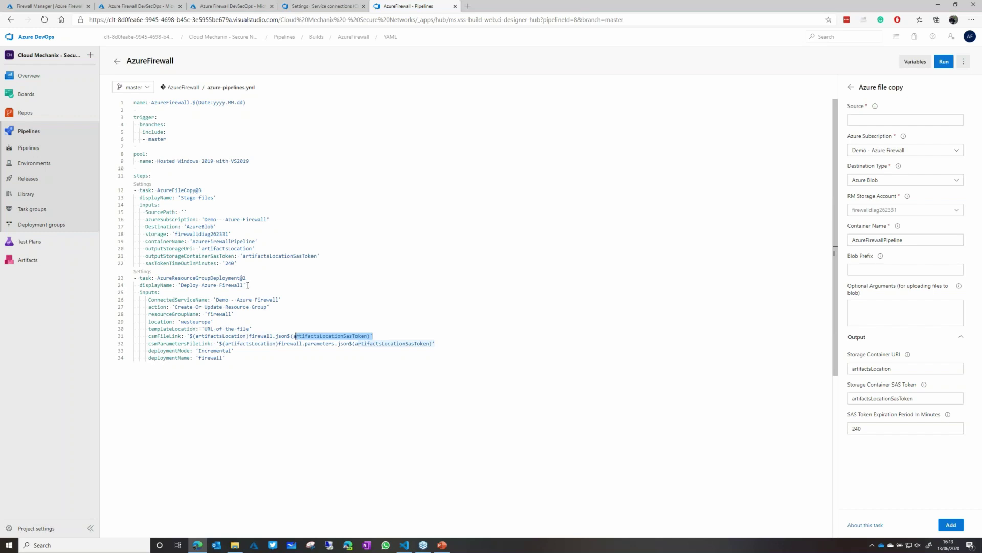
pyautogui.moveTo(247, 278); pyautogui.dragTo(158, 279)
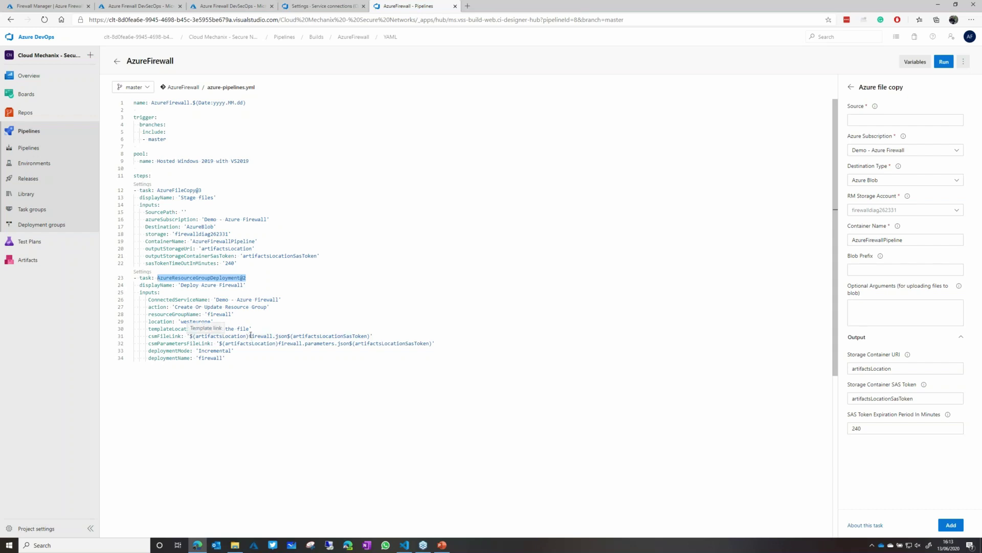
pyautogui.moveTo(249, 337); pyautogui.dragTo(350, 343)
pyautogui.doubleClick(317, 344)
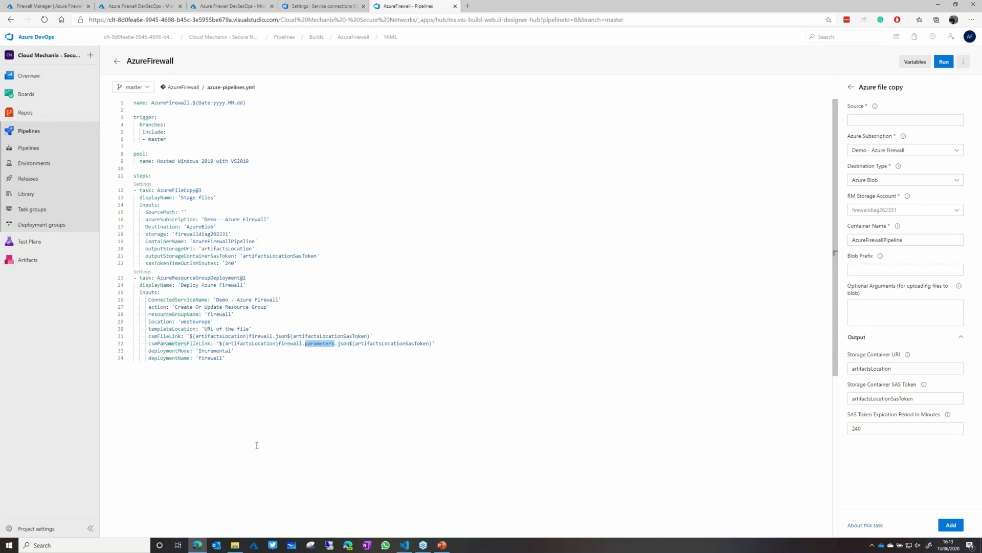
pyautogui.click(262, 418)
pyautogui.click(117, 60)
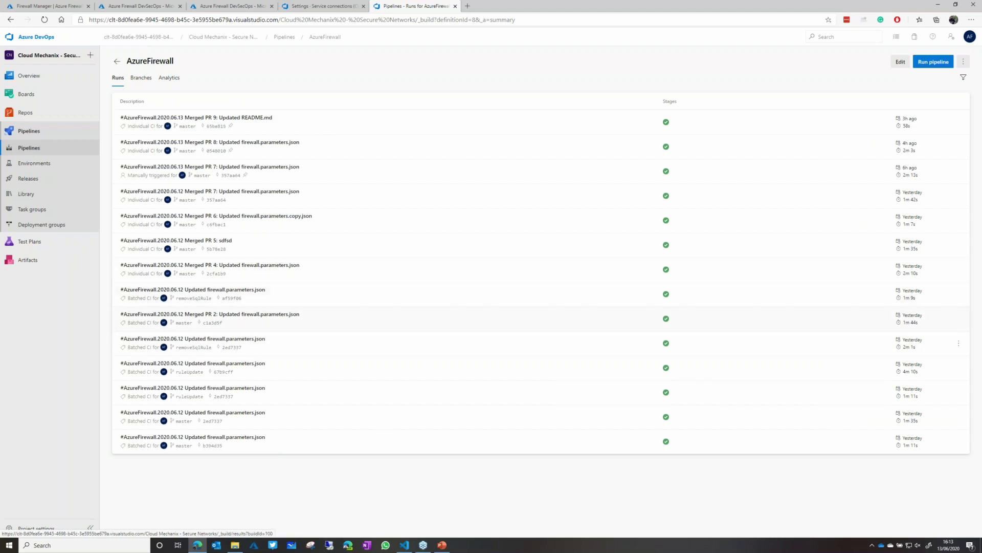
# Step: Switch to Visual Studio Code, open firewall.parameters.copy.json and dismiss the notifications
pyautogui.click(404, 546)
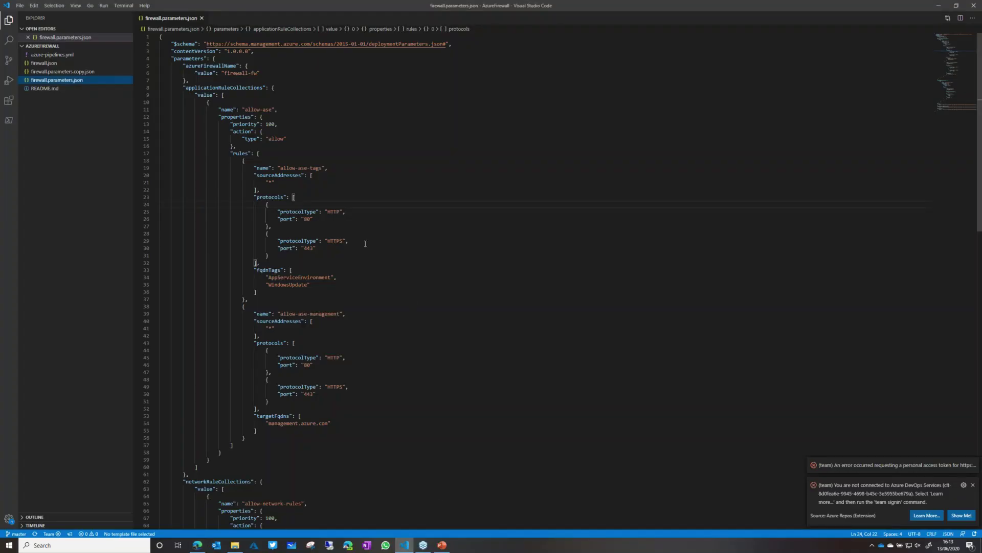
pyautogui.click(69, 64)
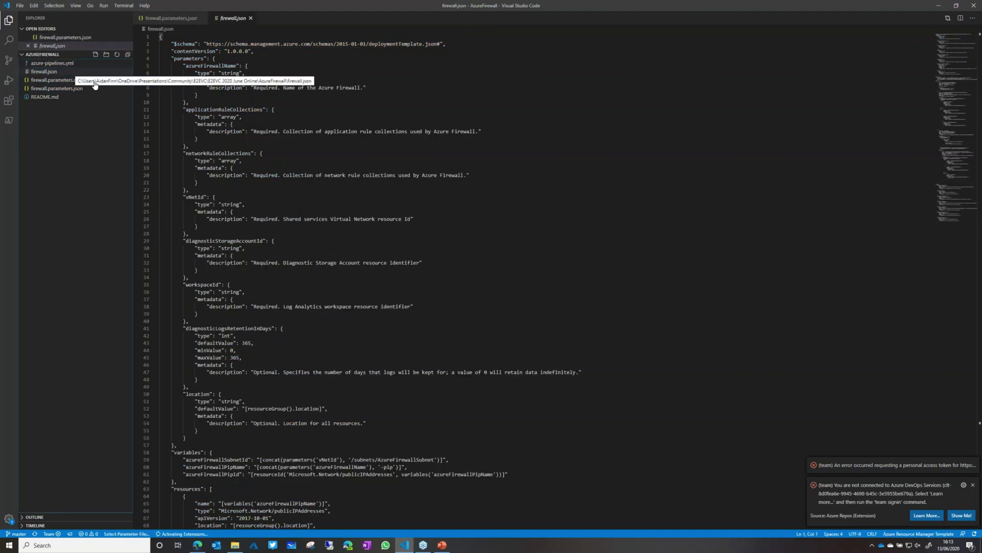
pyautogui.click(72, 73)
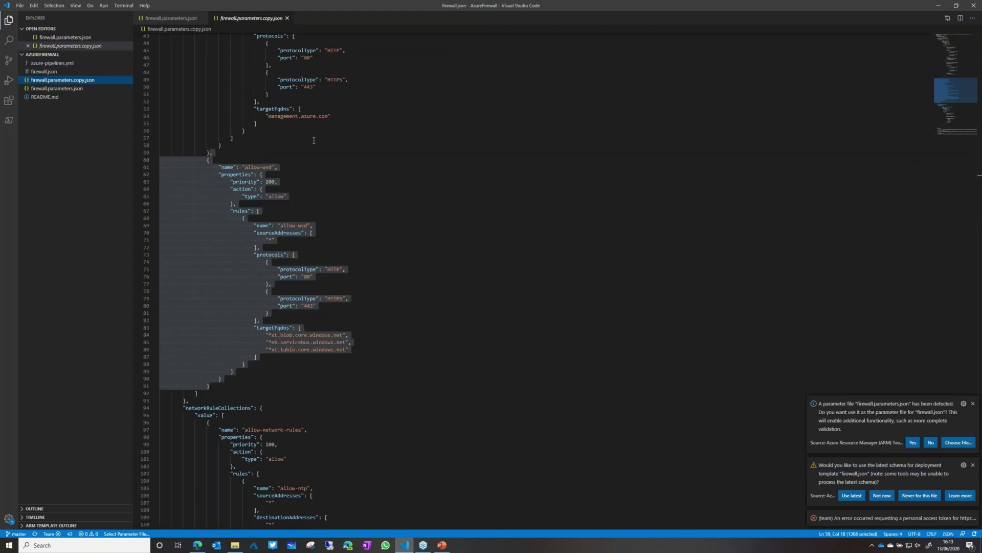
pyautogui.click(974, 466)
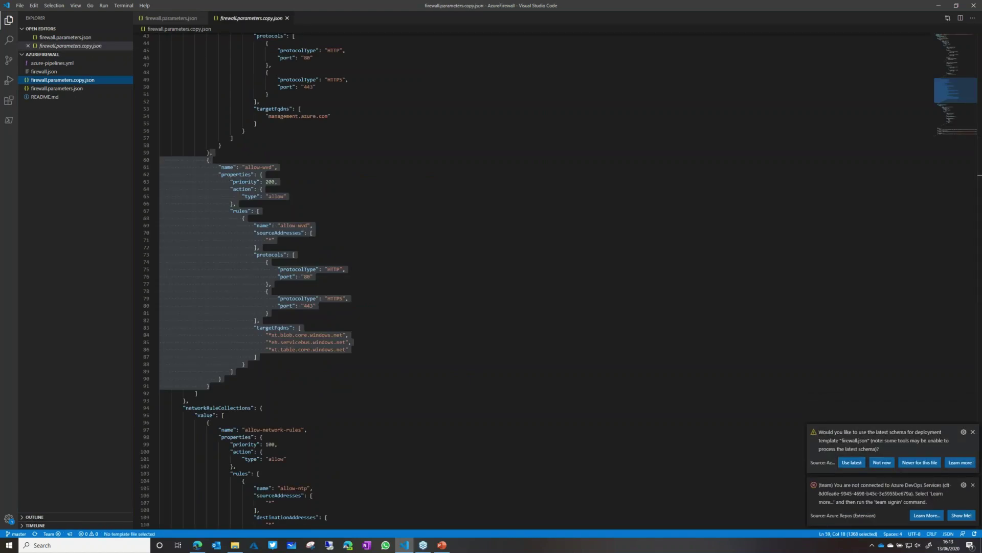
pyautogui.press('Escape')
pyautogui.click(395, 351)
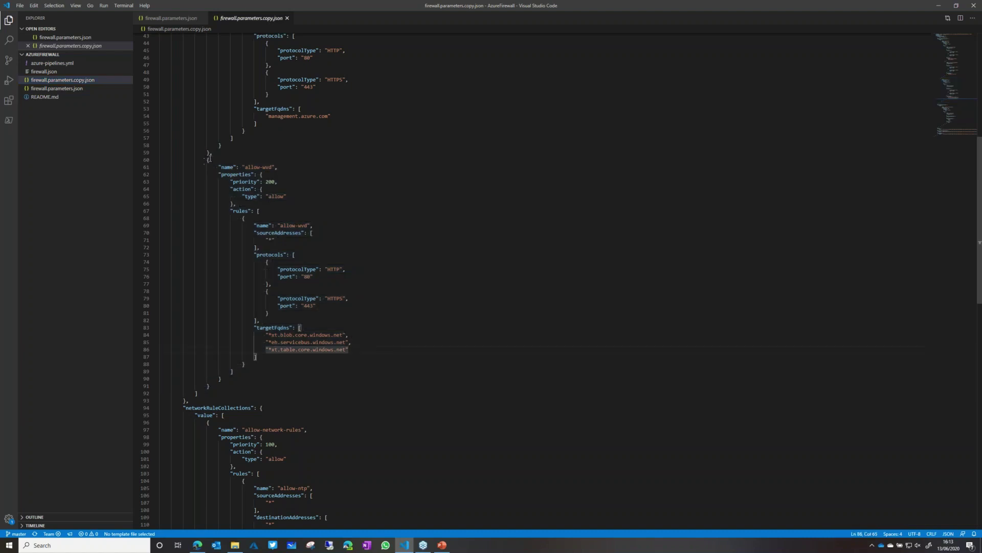
# Step: Copy the allow-wvd application rule collection from firewall.parameters.copy.json into firewall.parameters.json after the allow-ase collection
pyautogui.click(207, 160)
pyautogui.moveTo(209, 385); pyautogui.dragTo(212, 153)
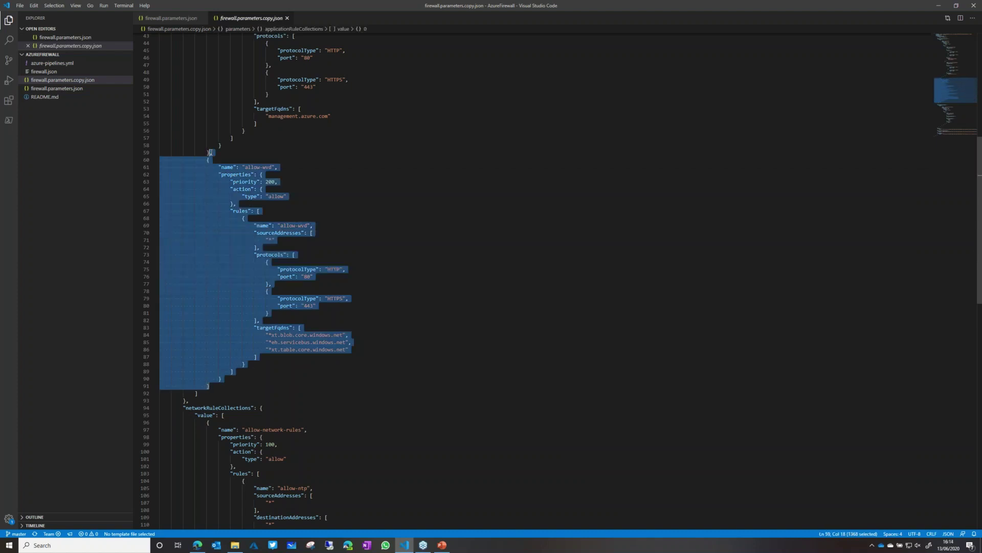
pyautogui.scroll(14, 251, 188)
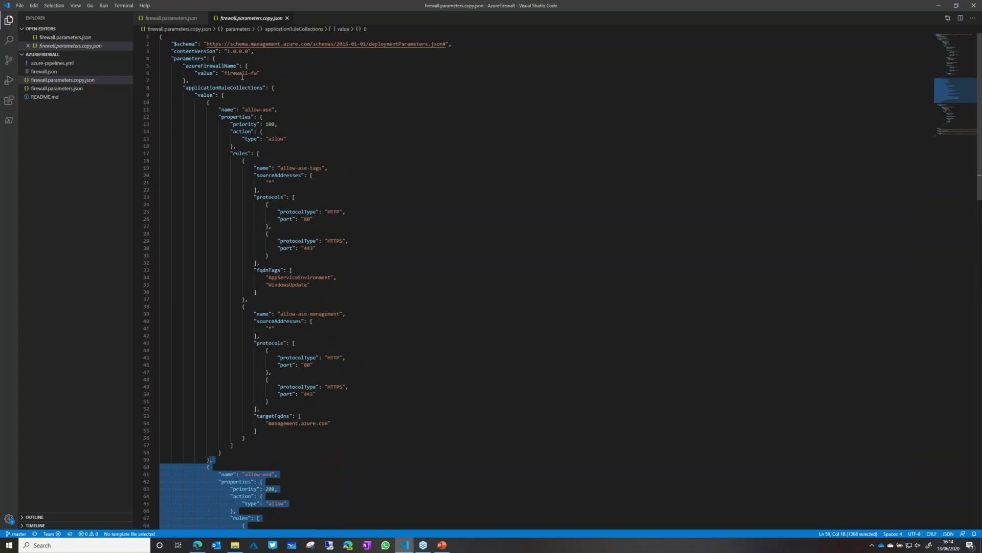
pyautogui.click(79, 89)
pyautogui.click(208, 104)
pyautogui.keyDown('shift'); pyautogui.click(232, 456); pyautogui.keyUp('shift')
pyautogui.click(231, 456)
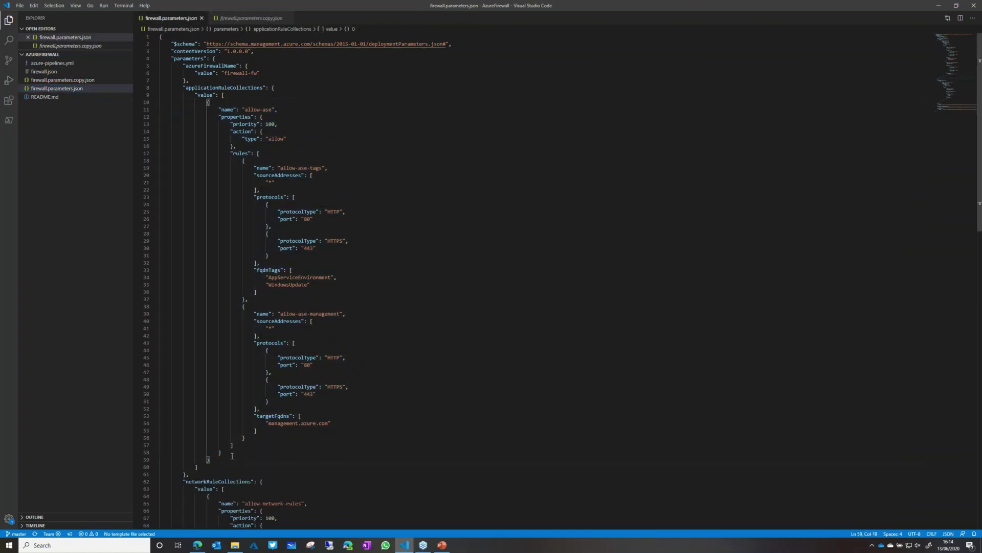
pyautogui.hotkey('ctrl', 'v')
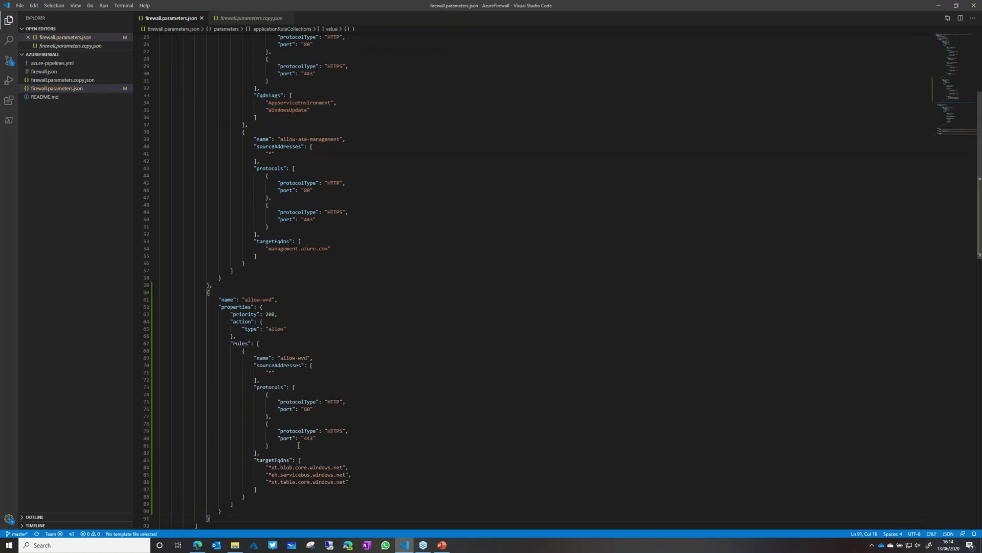
# Step: Undo the pasted allow-wvd collection and create a new branch named feature/addWvdRulesCollection
pyautogui.hotkey('ctrl', 'z')
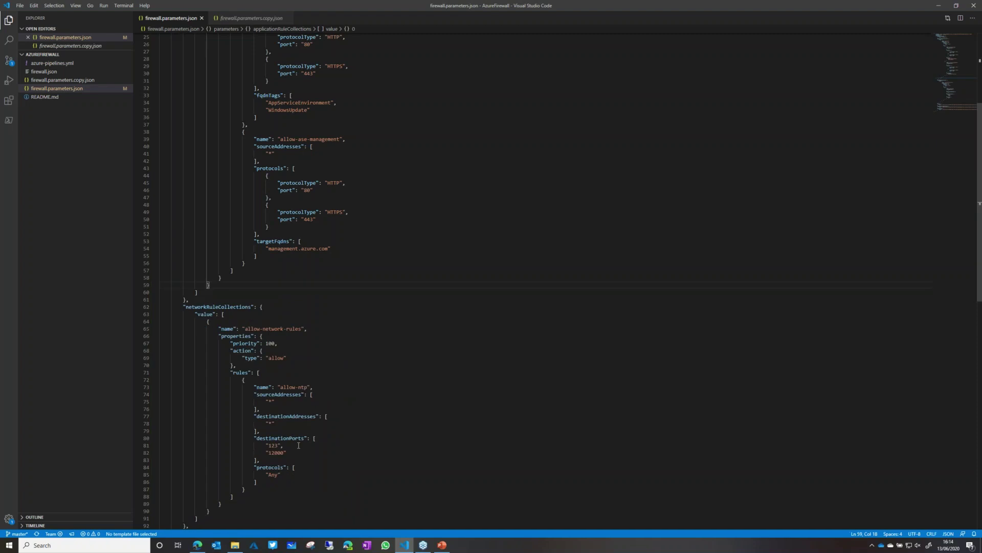
pyautogui.click(19, 533)
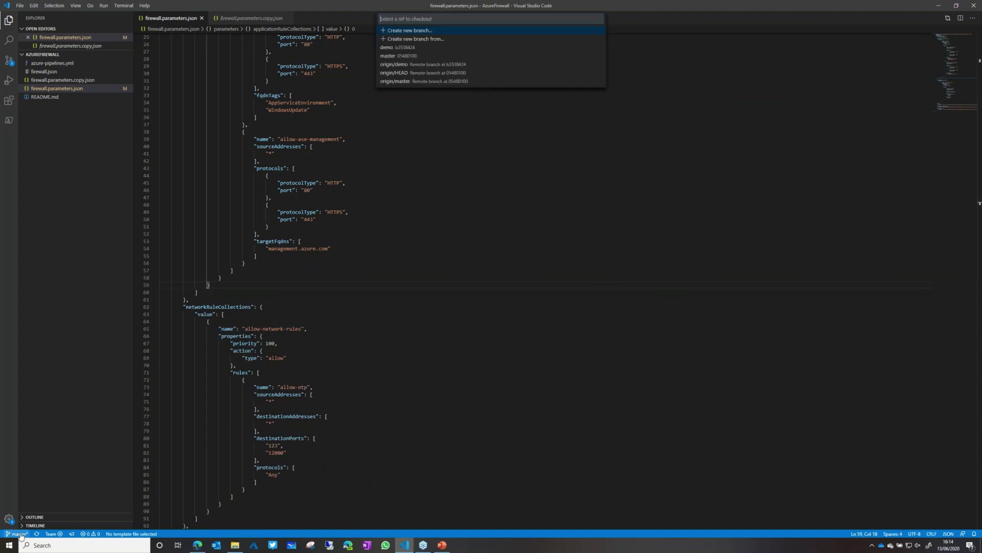
pyautogui.click(402, 32)
pyautogui.write('FEATURE')
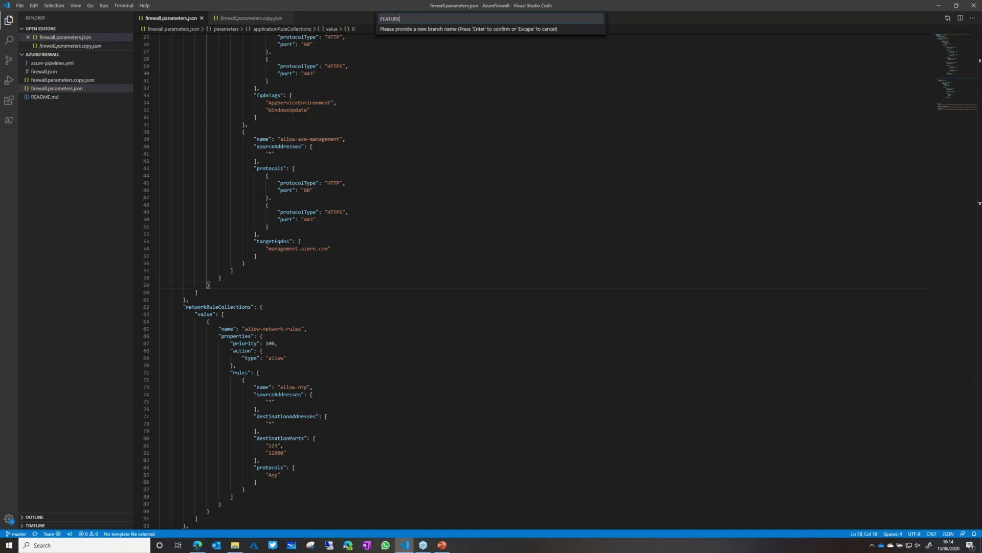
pyautogui.press('BackSpace')
pyautogui.press('BackSpace')
pyautogui.press('BackSpace')
pyautogui.press('BackSpace')
pyautogui.press('BackSpace')
pyautogui.press('BackSpace')
pyautogui.press('BackSpace')
pyautogui.write('feature/addWvdRulesCollection')
pyautogui.press('Return')
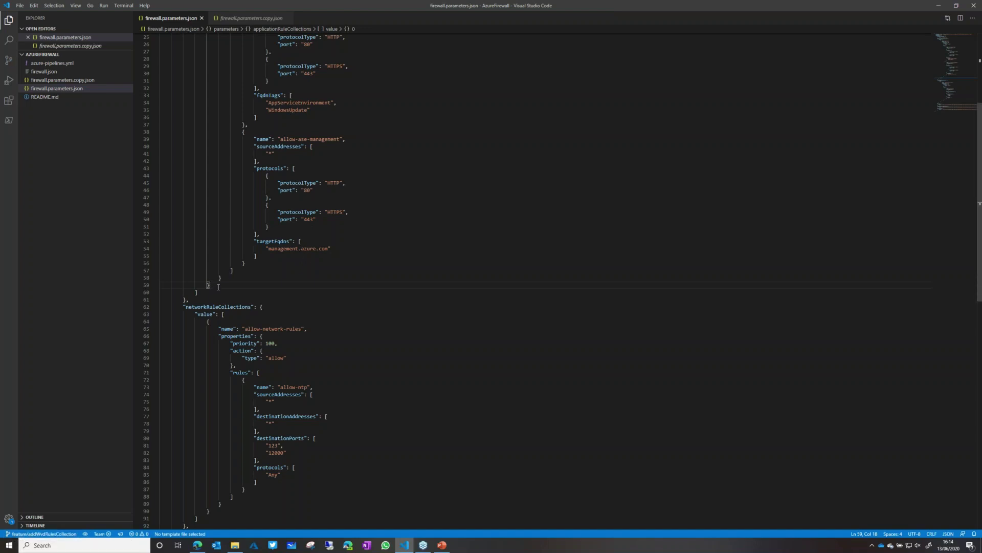
# Step: Paste the allow-wvd collection after the allow-ase collection in firewall.parameters.json and commit the change with the message "Added WVD rules"
pyautogui.scroll(3, 219, 287)
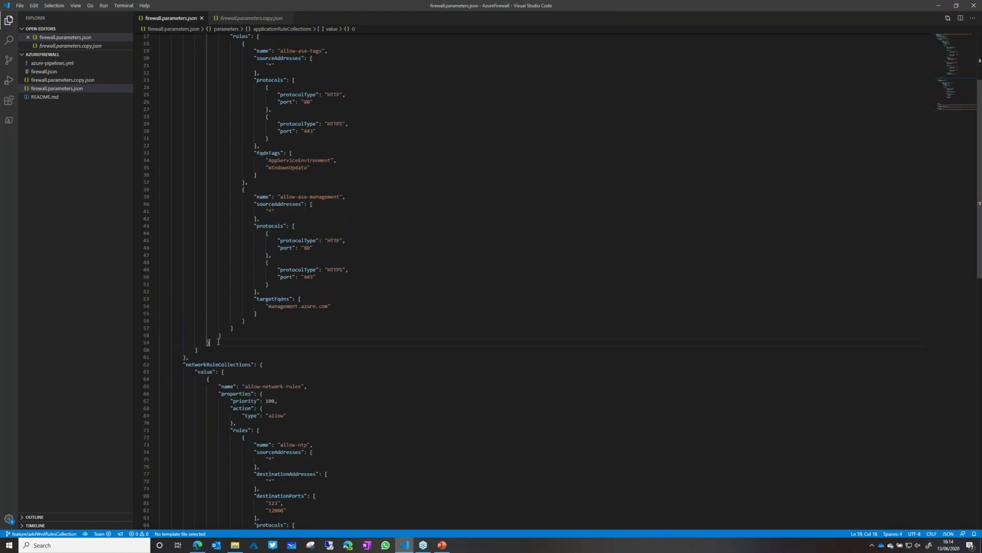
pyautogui.write(',                 {                     "name": "allow-wvd",                     "properties": {                         "priority": 200,                         "action": {                             "type": "allow"                         },                         "rules": [                             {                                 "name": "allow-wvd",                                 "sourceAddresses": [                                     "*"                                 ],                                 "protocols": [                                     {                                         "protocolType": "HTTP",                                         "port": "80"                                     },                                     {                                         "protocolType": "HTTPS",                                         "port": "443"                                     }                                 ],                                 "targetFqdns": [                                     "*xt.blob.core.windows.net",                                     "*eh.servicebus.windows.net",                                     "*xt.table.core.windows.net"                                 ]                             }                         ]                     }                 }')
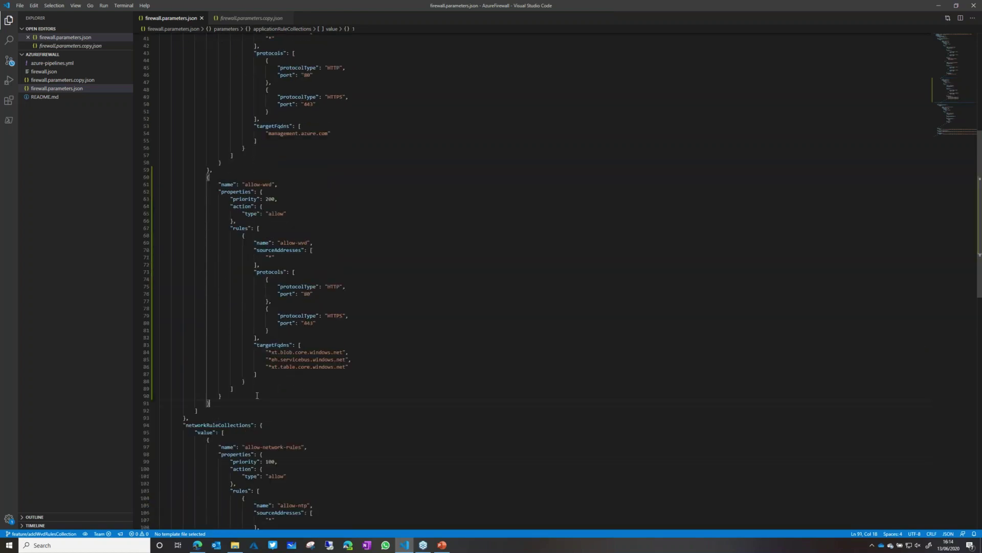
pyautogui.hotkey('ctrl', 'shift', 'g')
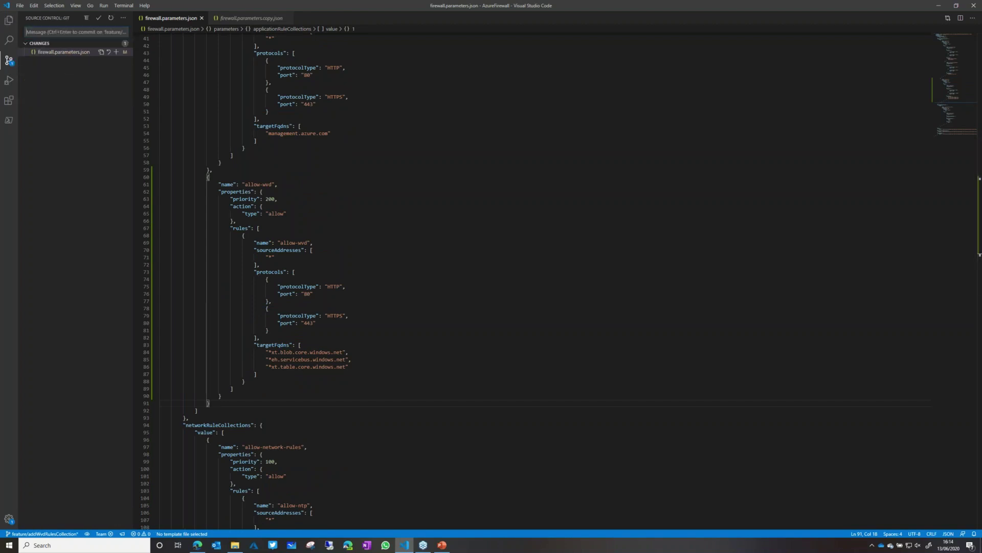
pyautogui.write('Added WVD rules')
pyautogui.hotkey('ctrl', 'Return')
pyautogui.click(99, 19)
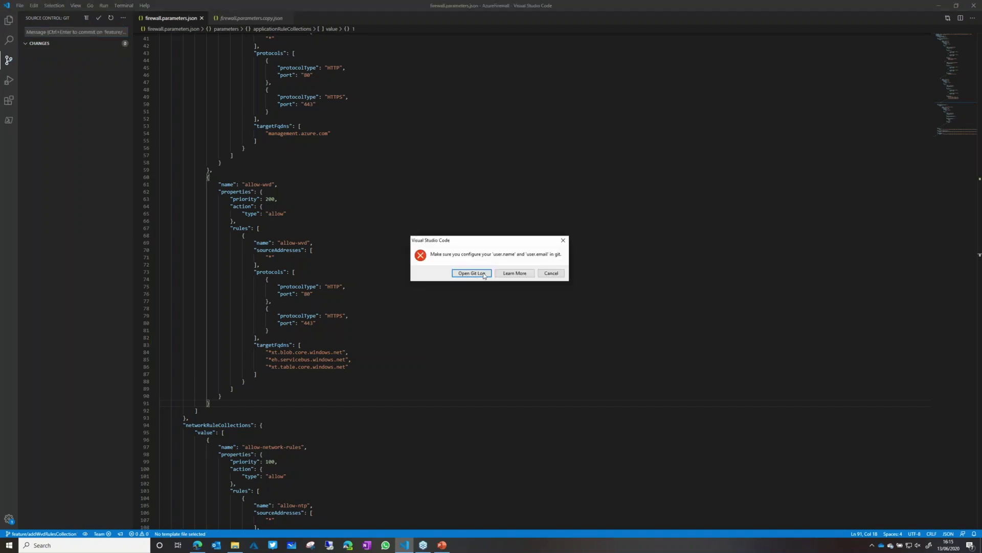
pyautogui.click(551, 273)
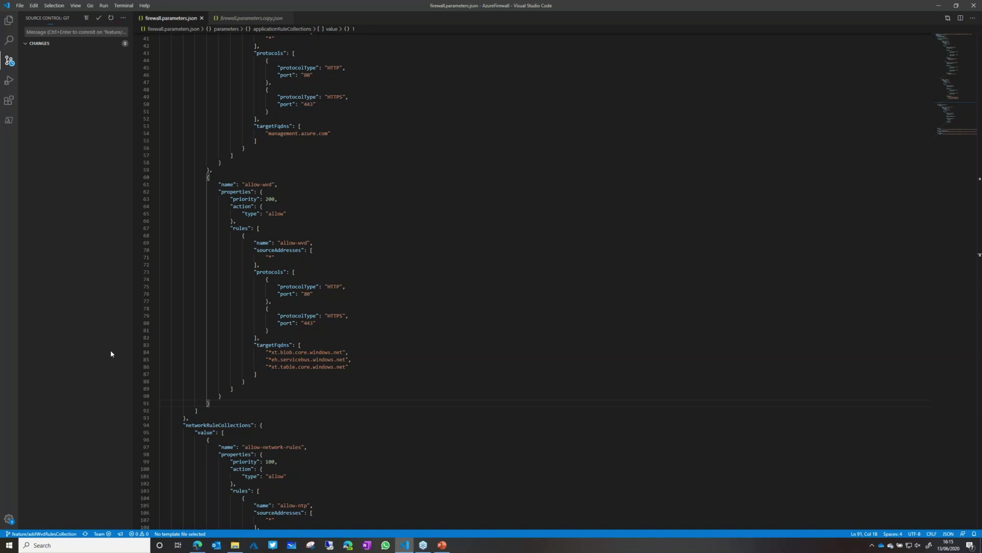
# Step: Switch to Azure DevOps in the browser and open the files of the AzureFirewall repository
pyautogui.click(197, 545)
pyautogui.click(315, 4)
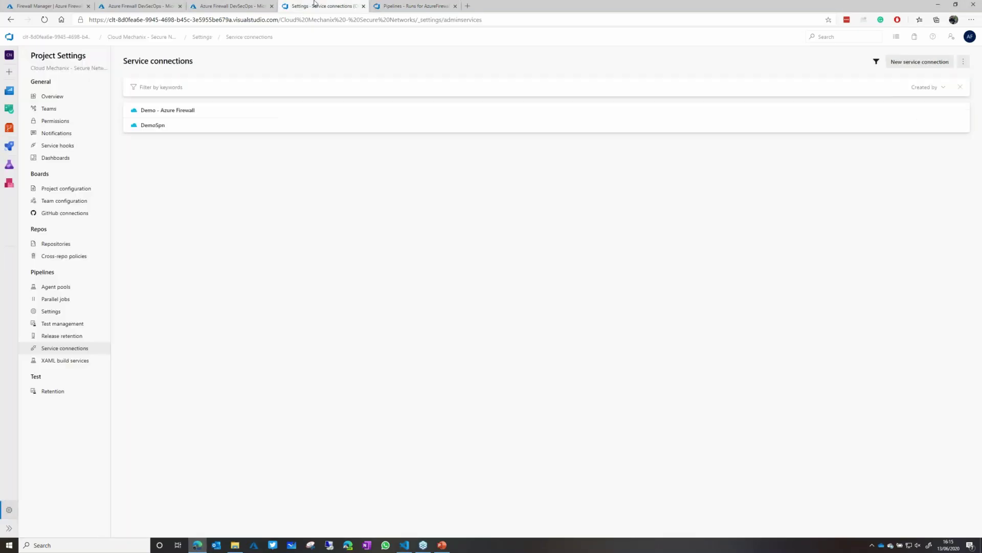
pyautogui.click(8, 127)
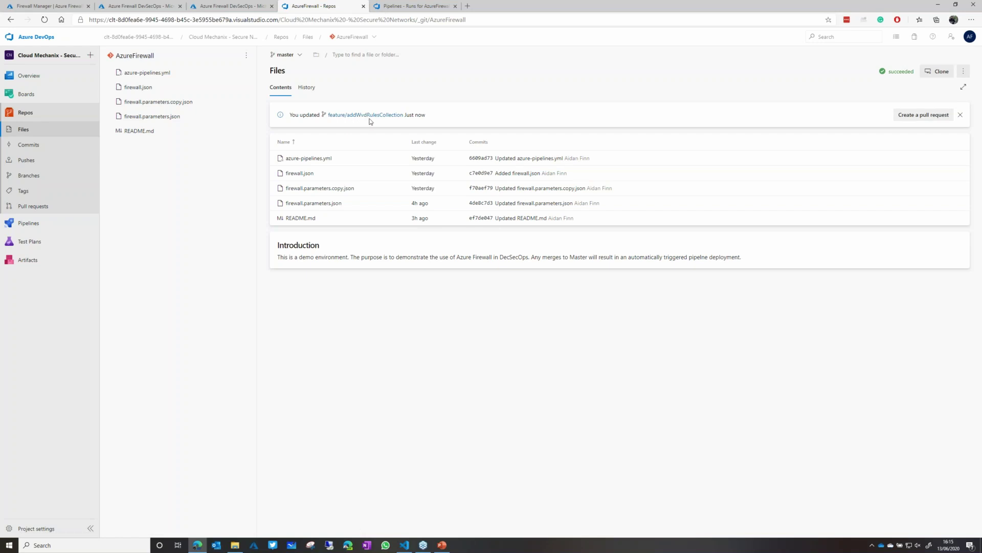
# Step: Create a pull request from feature/addWvdRulesCollection into master, adding the placeholder text "sdjhsdfjkshdfjksdhkjh" to its description
pyautogui.click(907, 116)
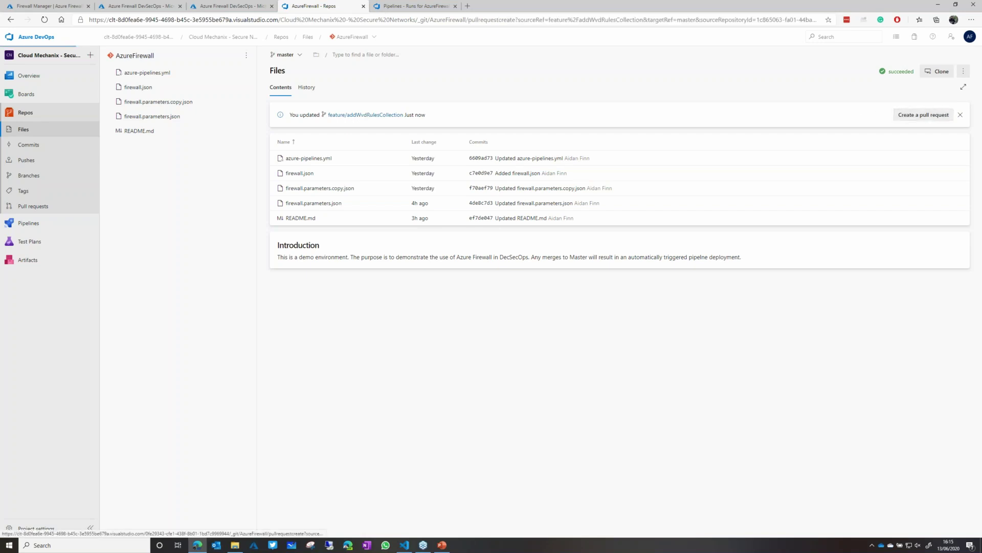
pyautogui.click(244, 160)
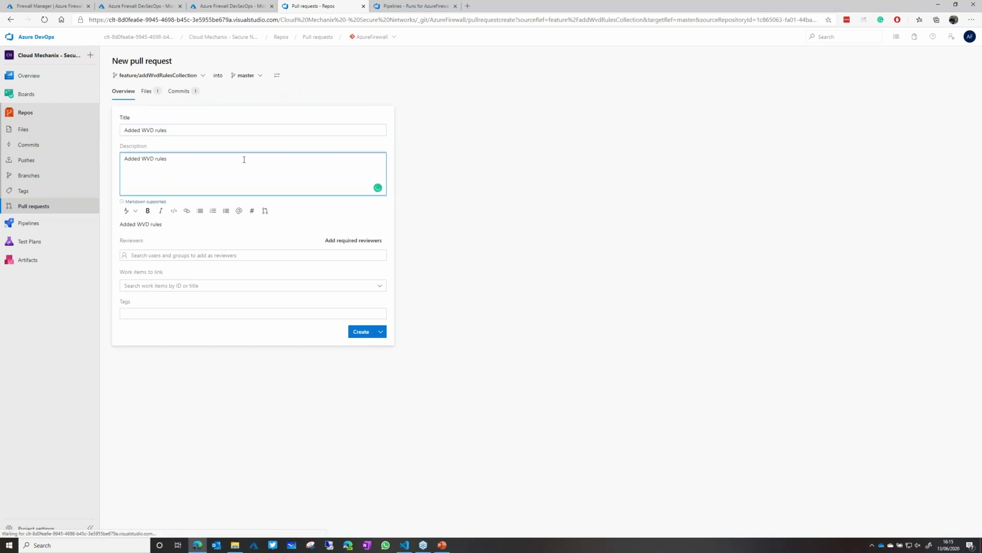
pyautogui.write('sdjhsdfjkshdfjksdhkjh')
pyautogui.click(256, 255)
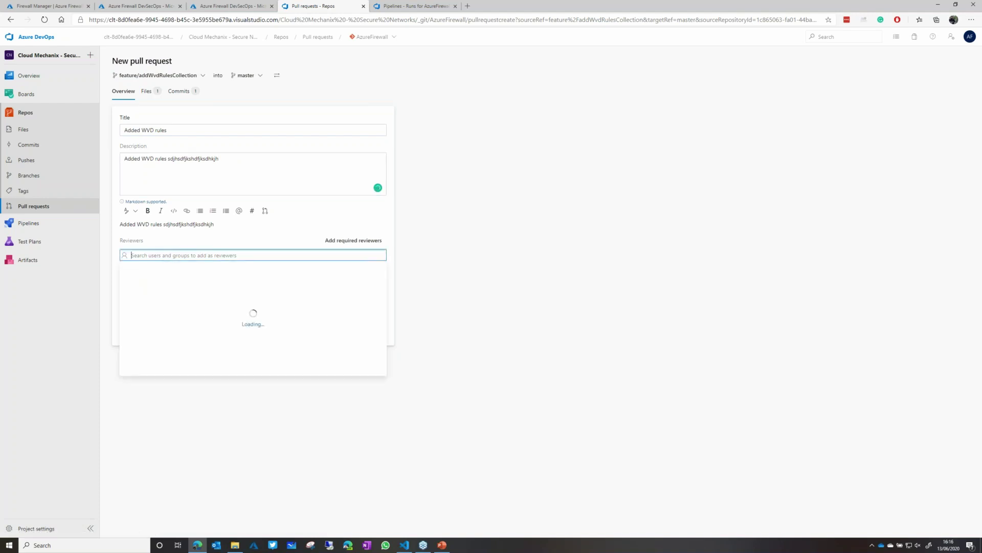
pyautogui.click(498, 269)
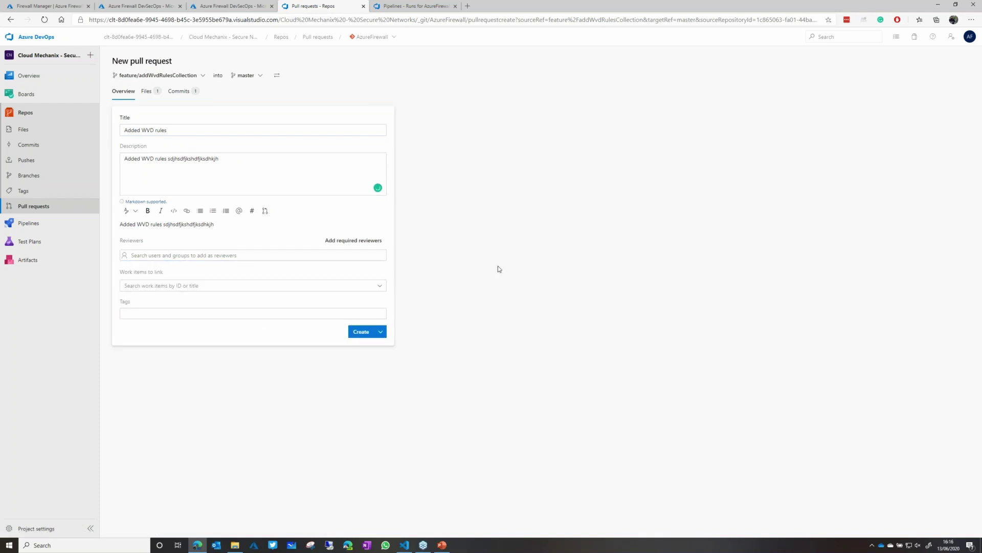
pyautogui.click(361, 332)
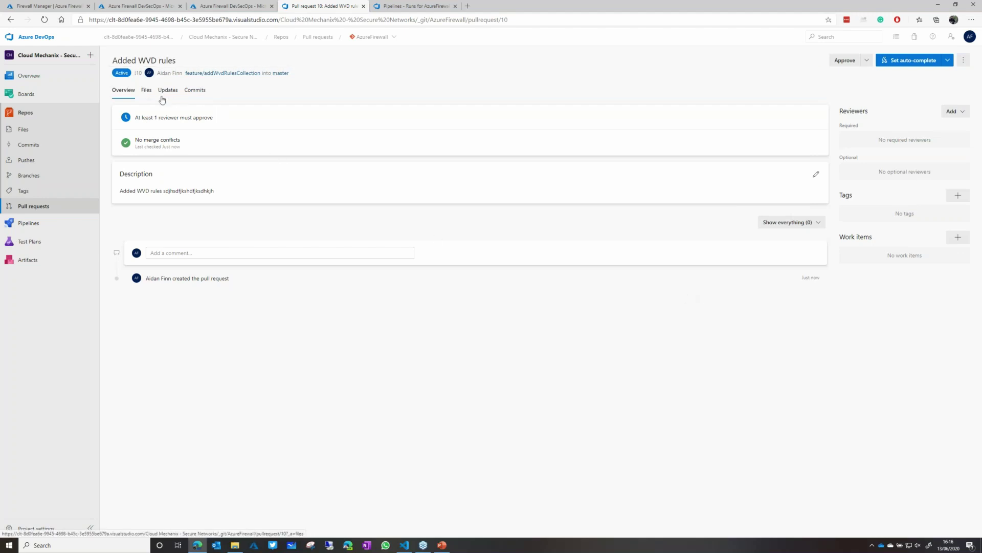
# Step: Review the pull request's changes to firewall.parameters.json side by side, examining the added allow-wvd collection
pyautogui.click(146, 90)
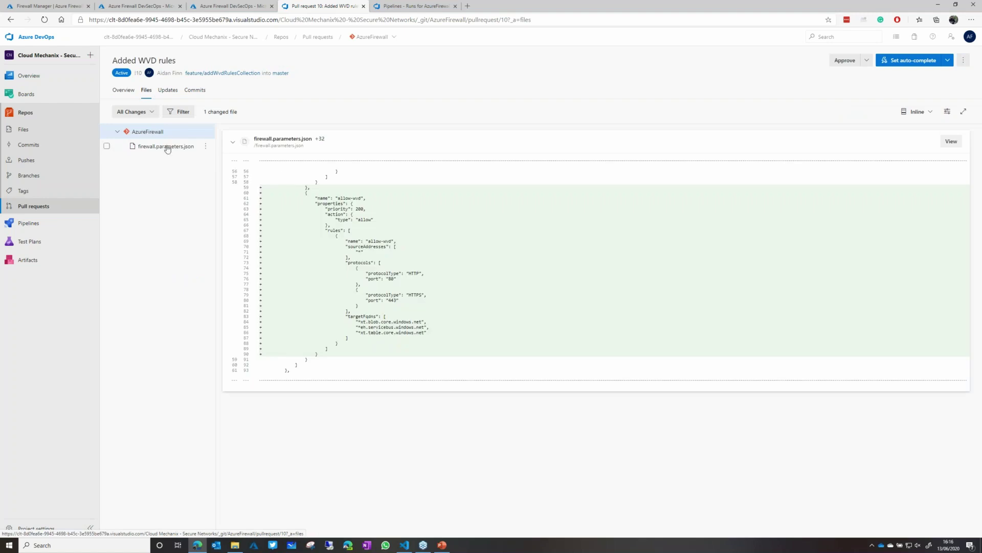
pyautogui.click(169, 147)
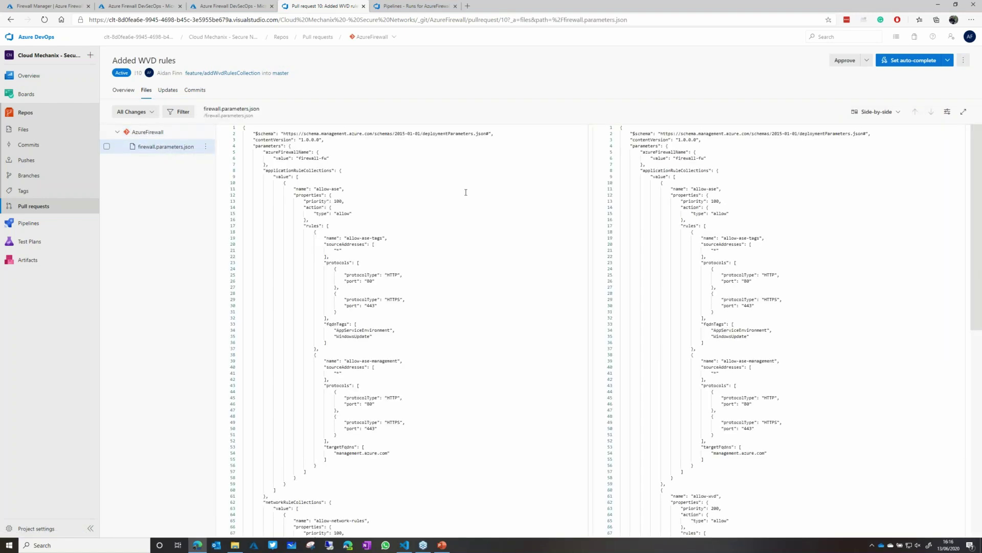
pyautogui.scroll(-2, 515, 218)
pyautogui.scroll(-3, 698, 363)
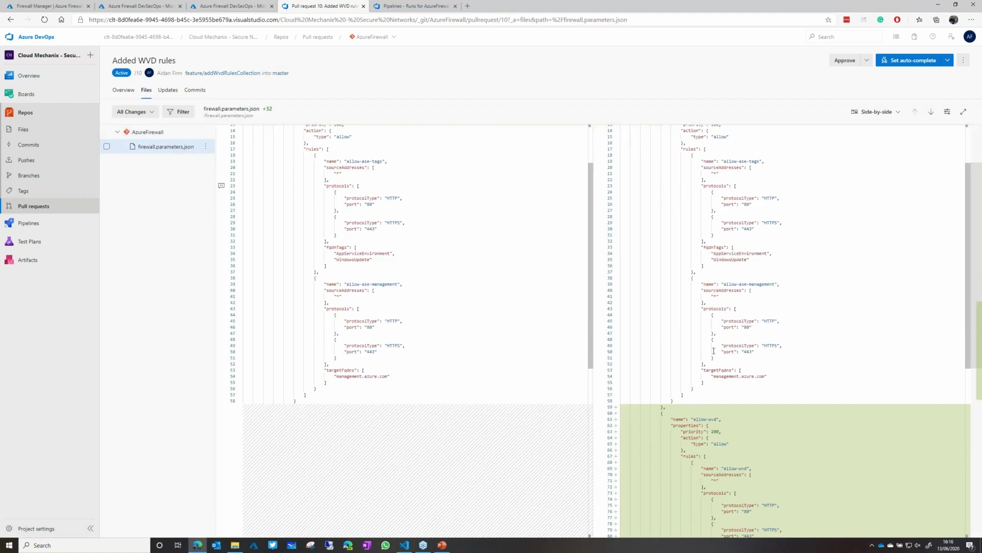
pyautogui.scroll(-5, 708, 333)
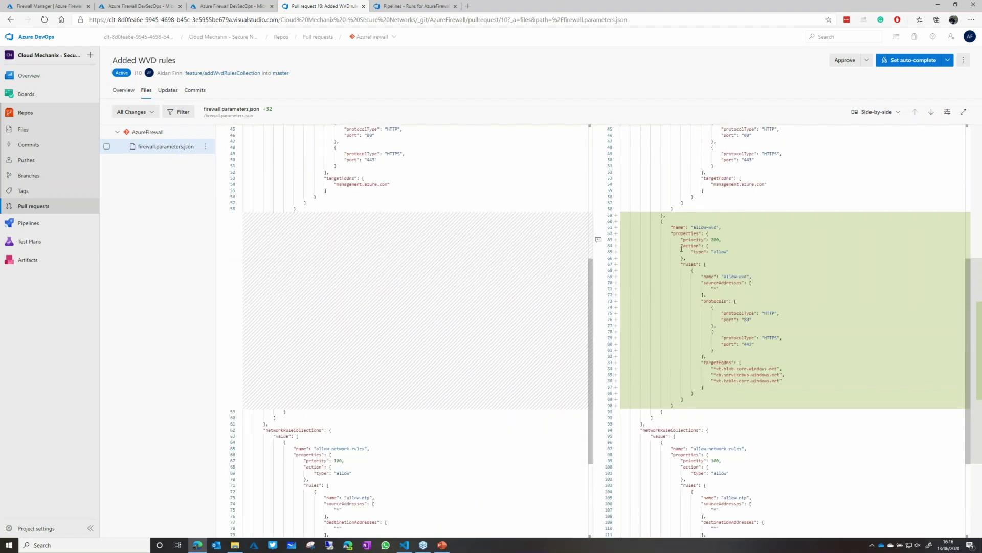
pyautogui.scroll(2, 681, 235)
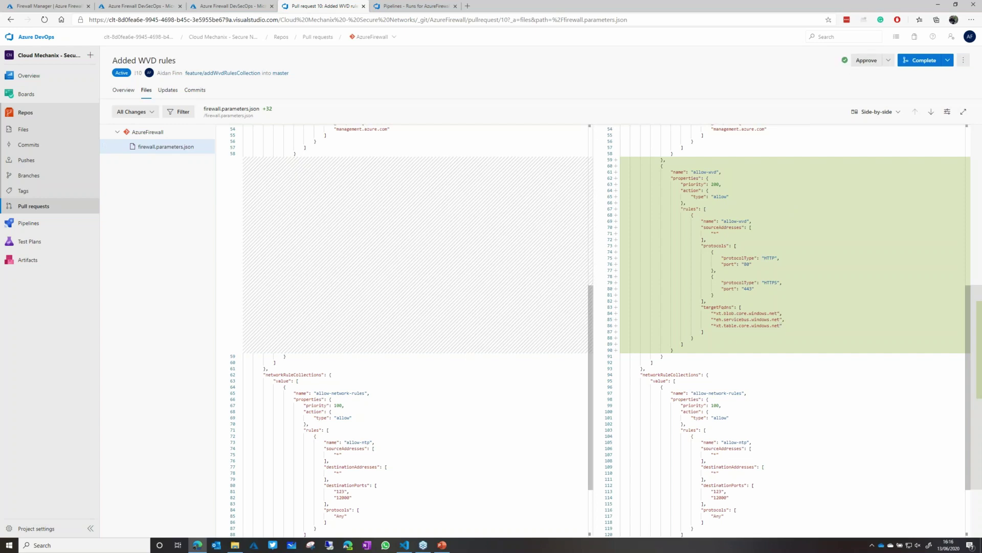
# Step: Complete the pull request with a no-fast-forward merge, completing associated work items and deleting feature/addWvdRulesCollection after merging
pyautogui.click(921, 60)
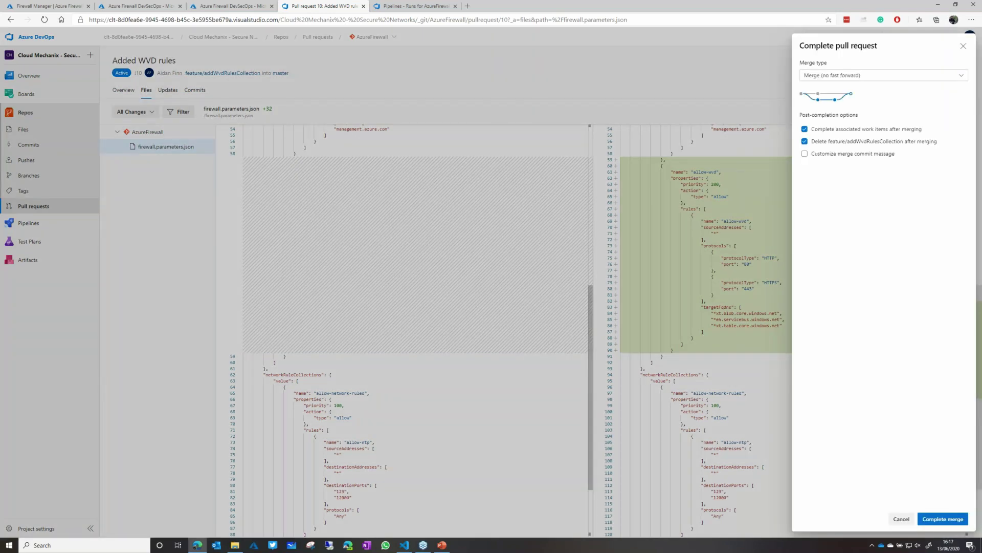
pyautogui.click(943, 519)
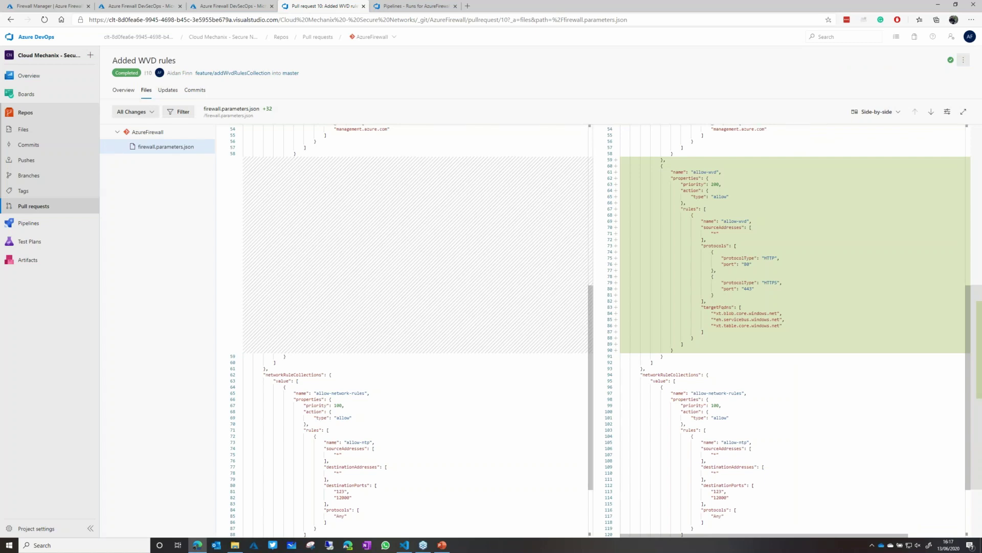
# Step: Refresh the AzureFirewall pipeline's runs, open the "Merged PR 10: Added WVD rules" run and view its job log
pyautogui.click(407, 10)
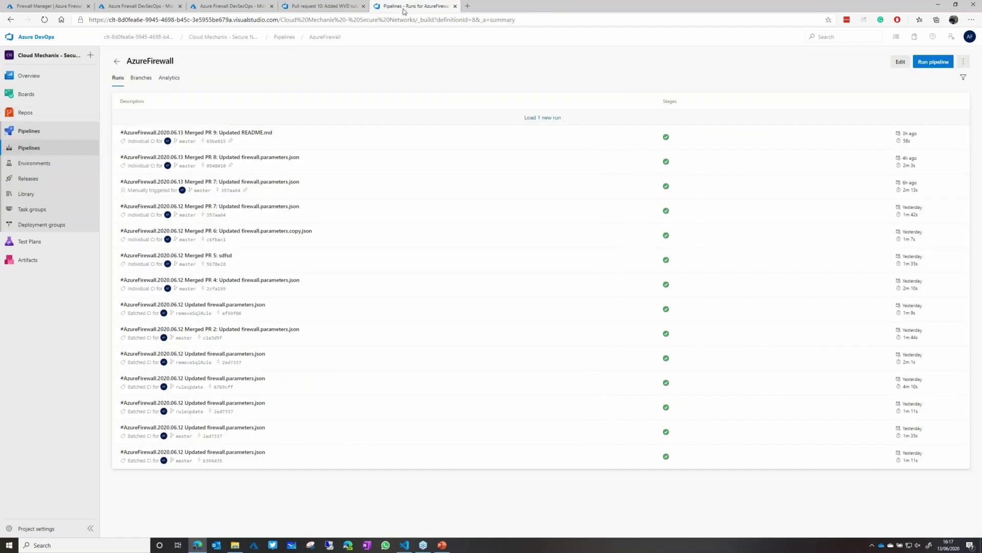
pyautogui.click(44, 19)
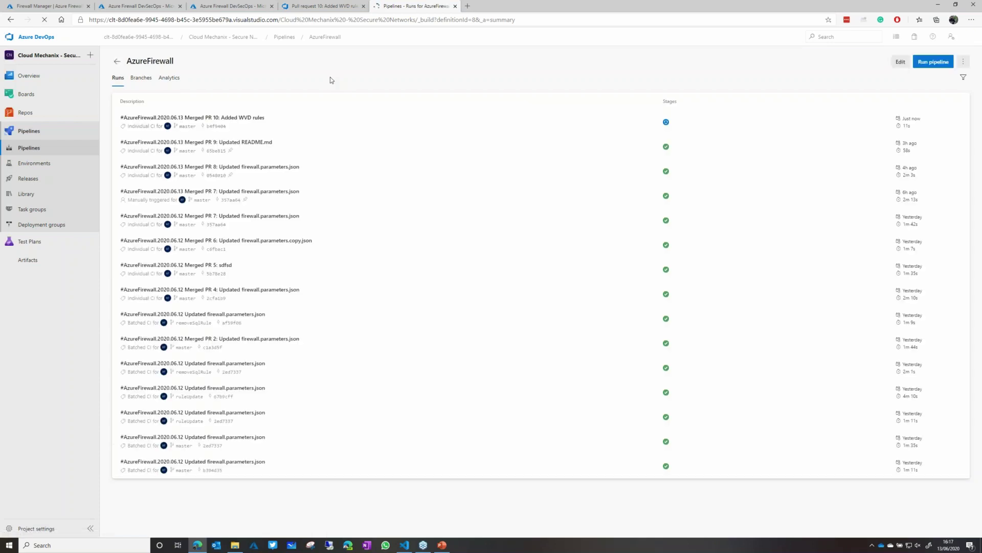
pyautogui.click(272, 125)
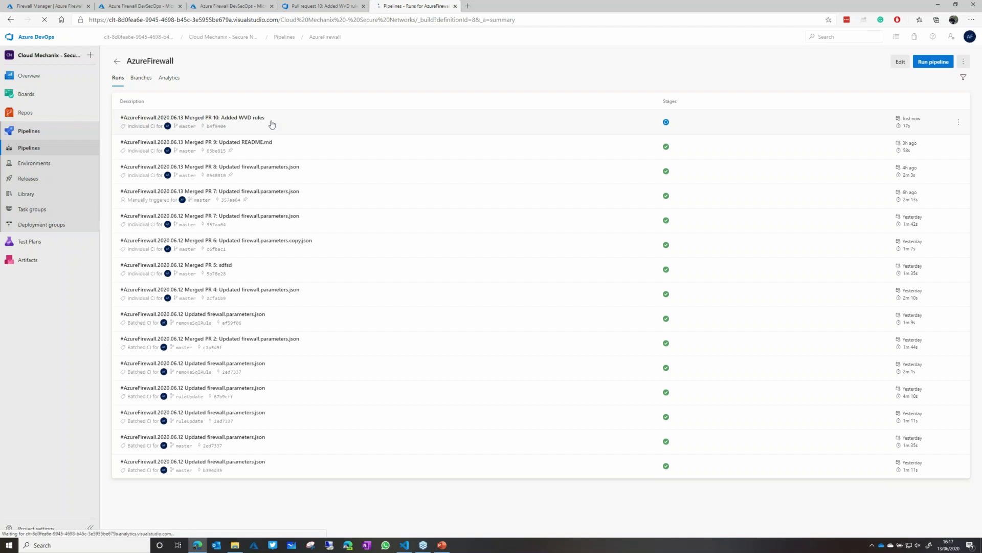
pyautogui.click(272, 125)
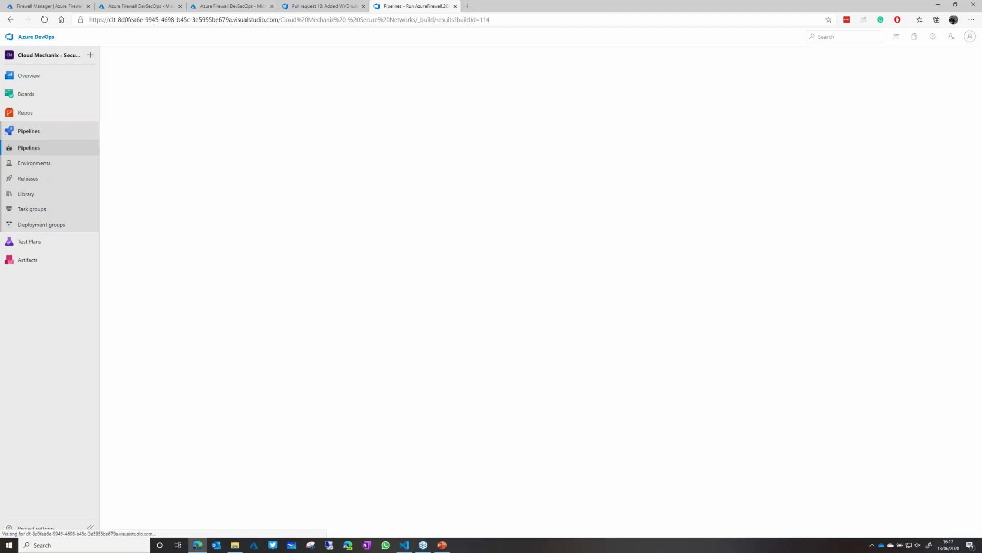
pyautogui.click(214, 212)
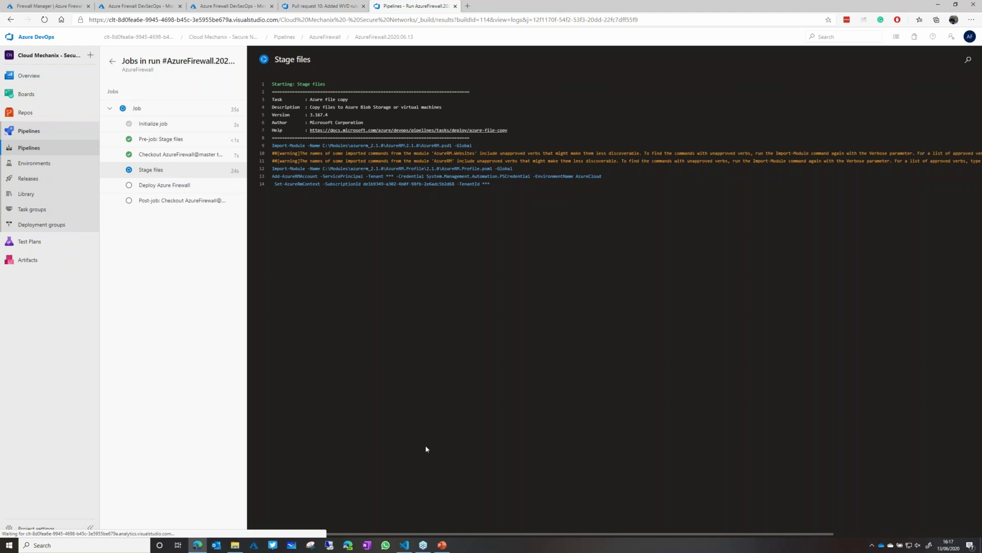
# Step: Switch to the PowerPoint slide show and advance from "Wrapping Up" to the Cloud Mechanix Course – July 30th slide
pyautogui.click(441, 545)
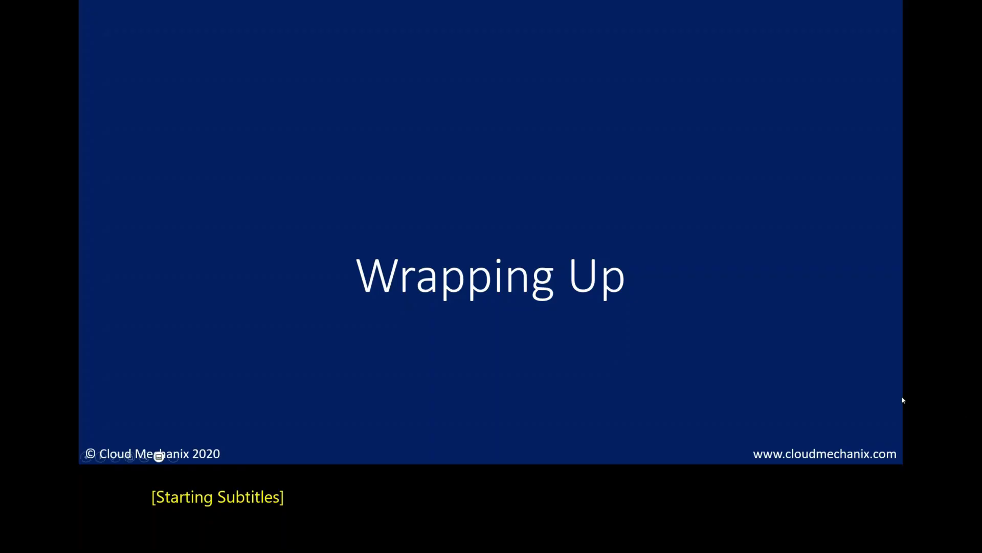
pyautogui.press('Right')
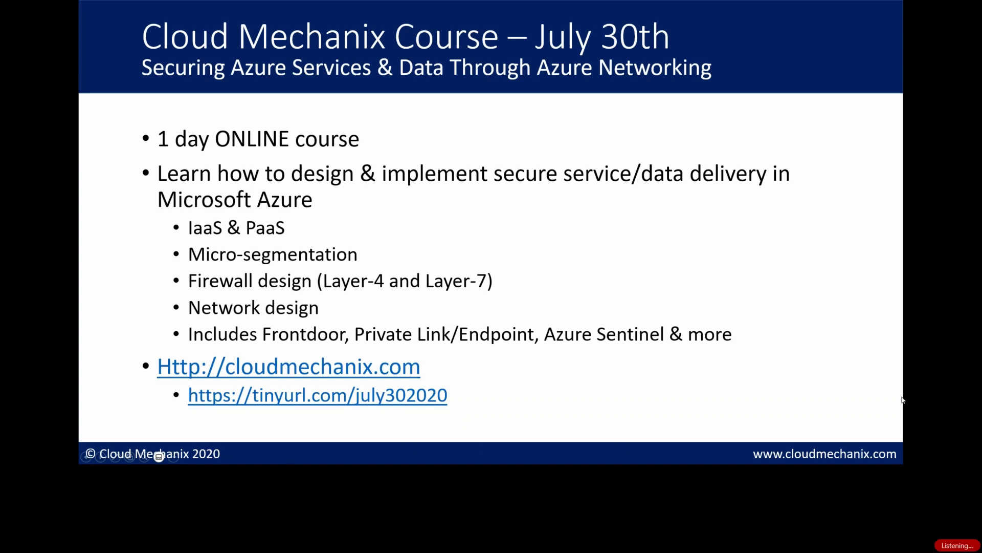